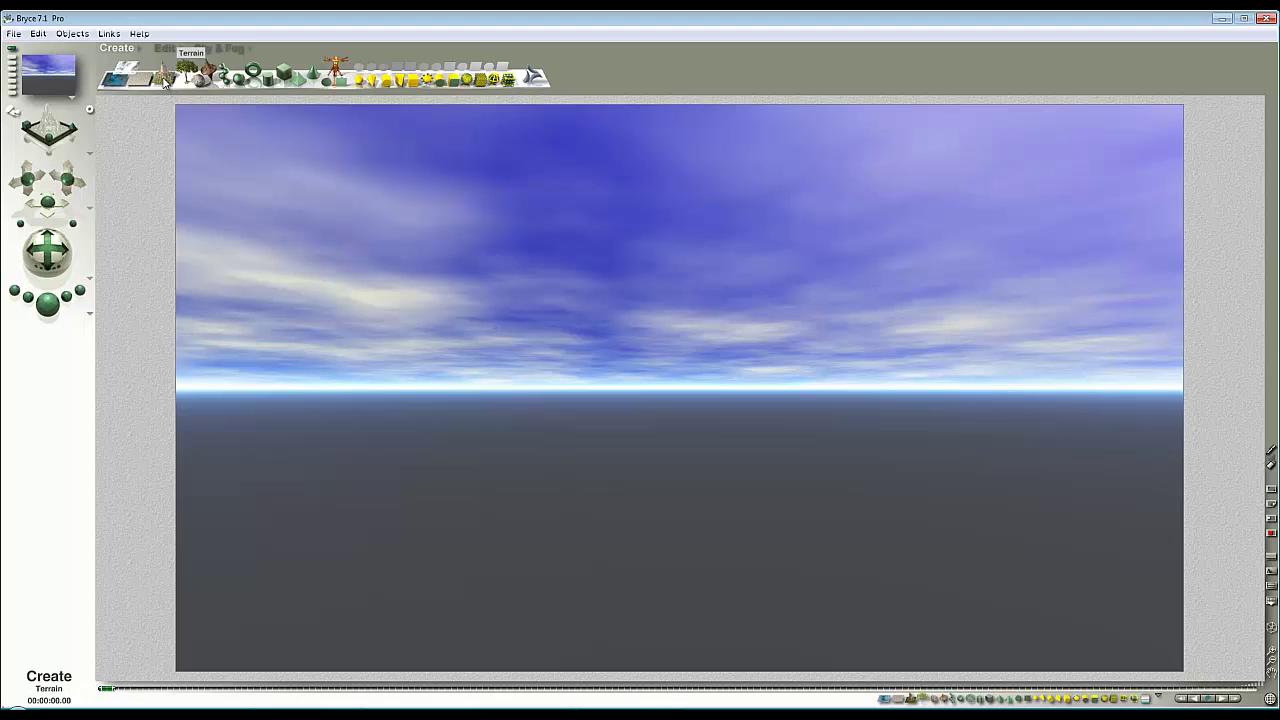
- Add a terrain mountain, then bring the camera in close and render the rocky peak
click(165, 80)
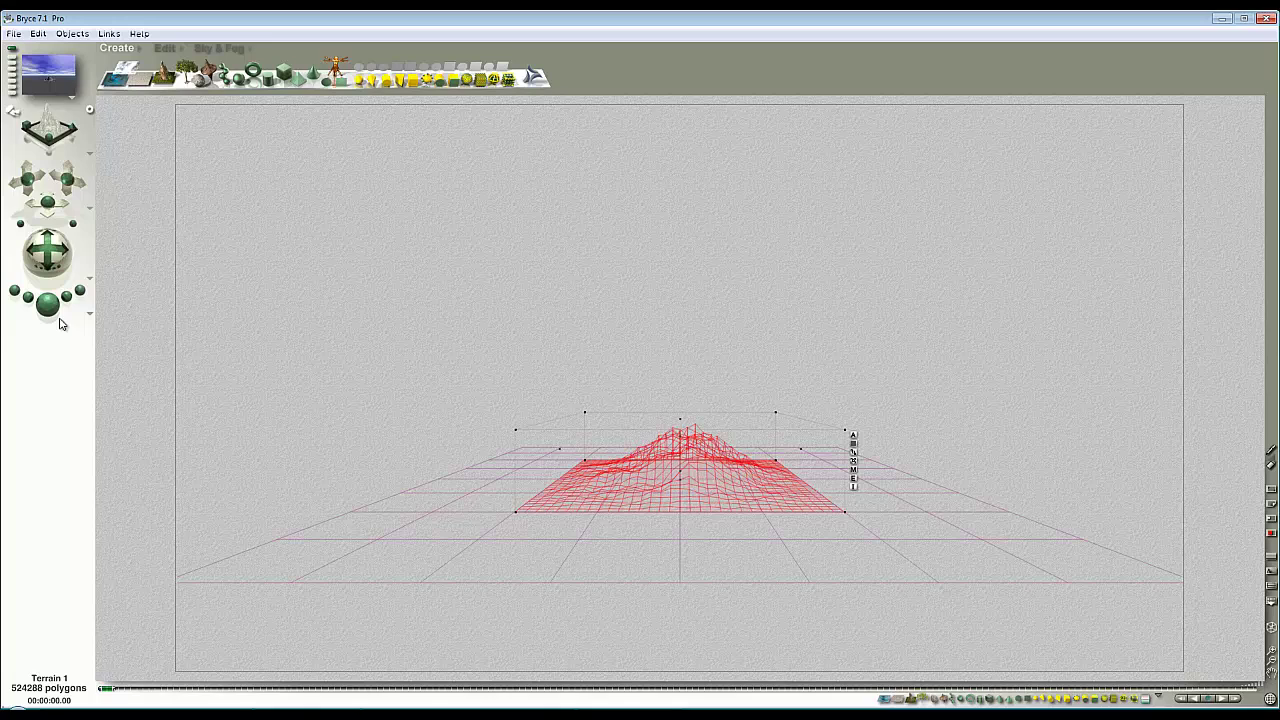
click(57, 318)
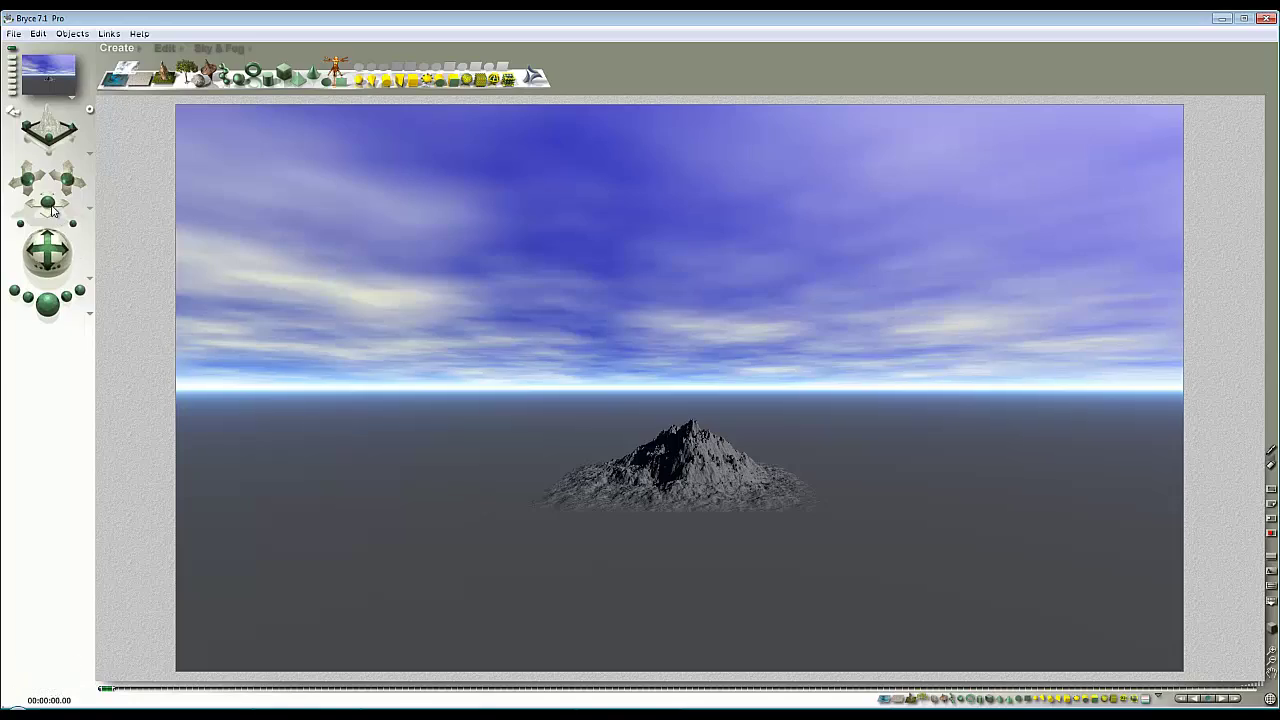
drag(53, 210, 50, 240)
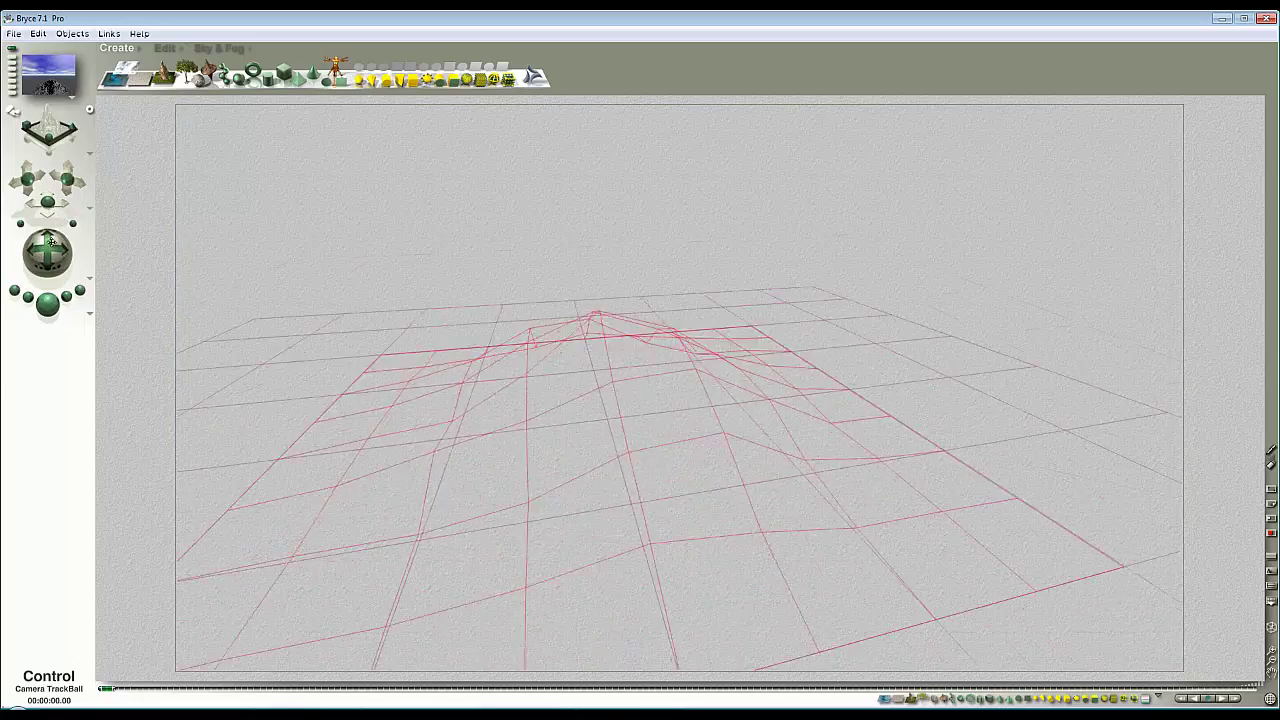
key(ctrl+z)
click(52, 308)
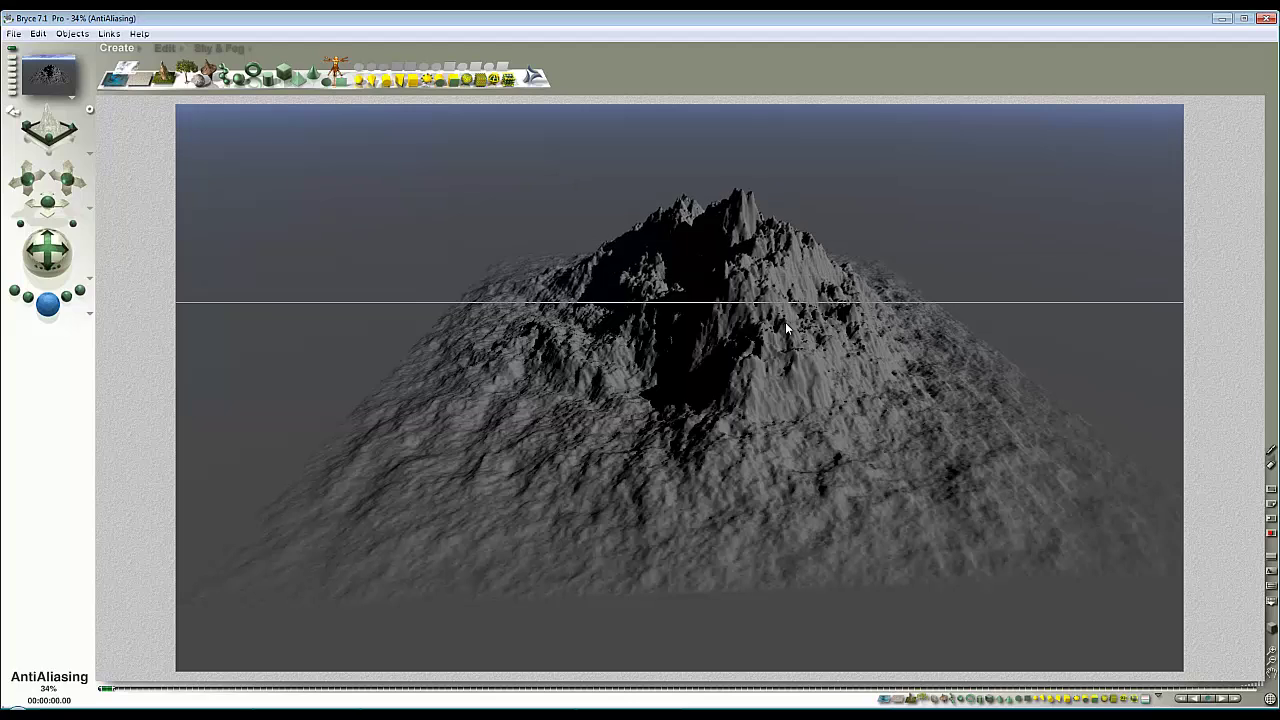
click(786, 320)
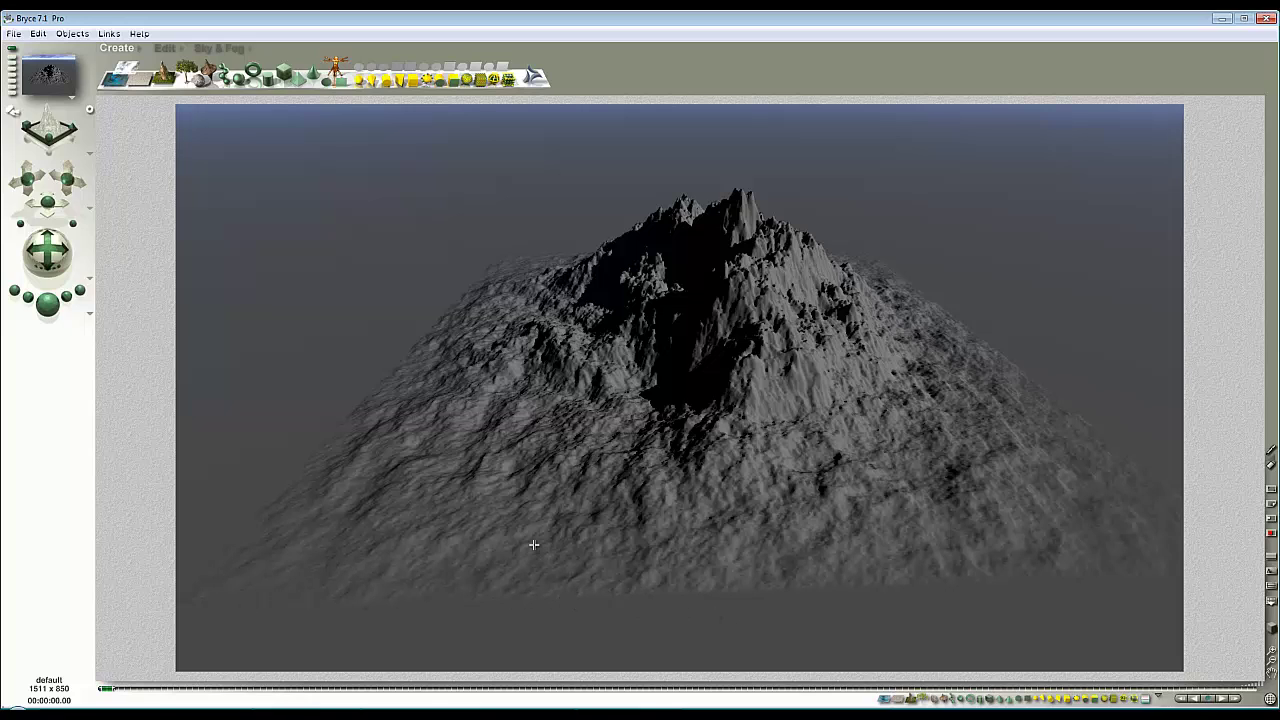
- Invert the selected terrain's heightmap in the Terrain Editor so the peak becomes a hollow
click(716, 305)
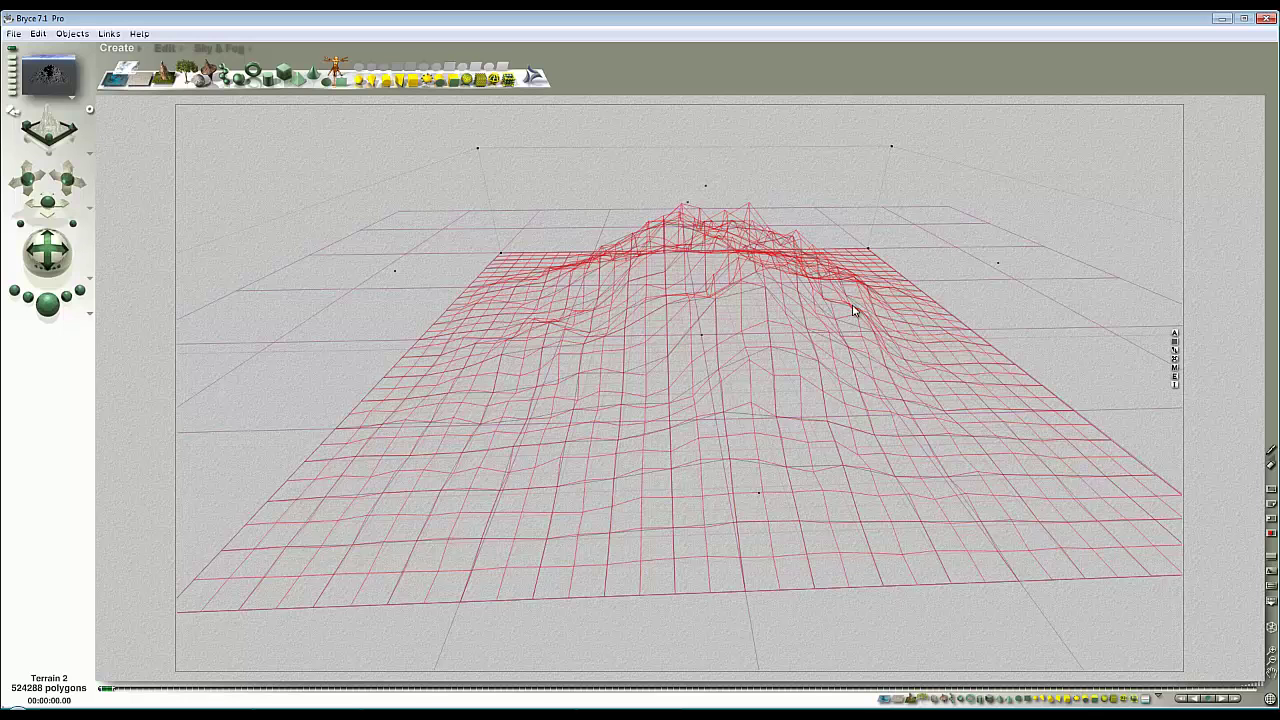
click(1176, 378)
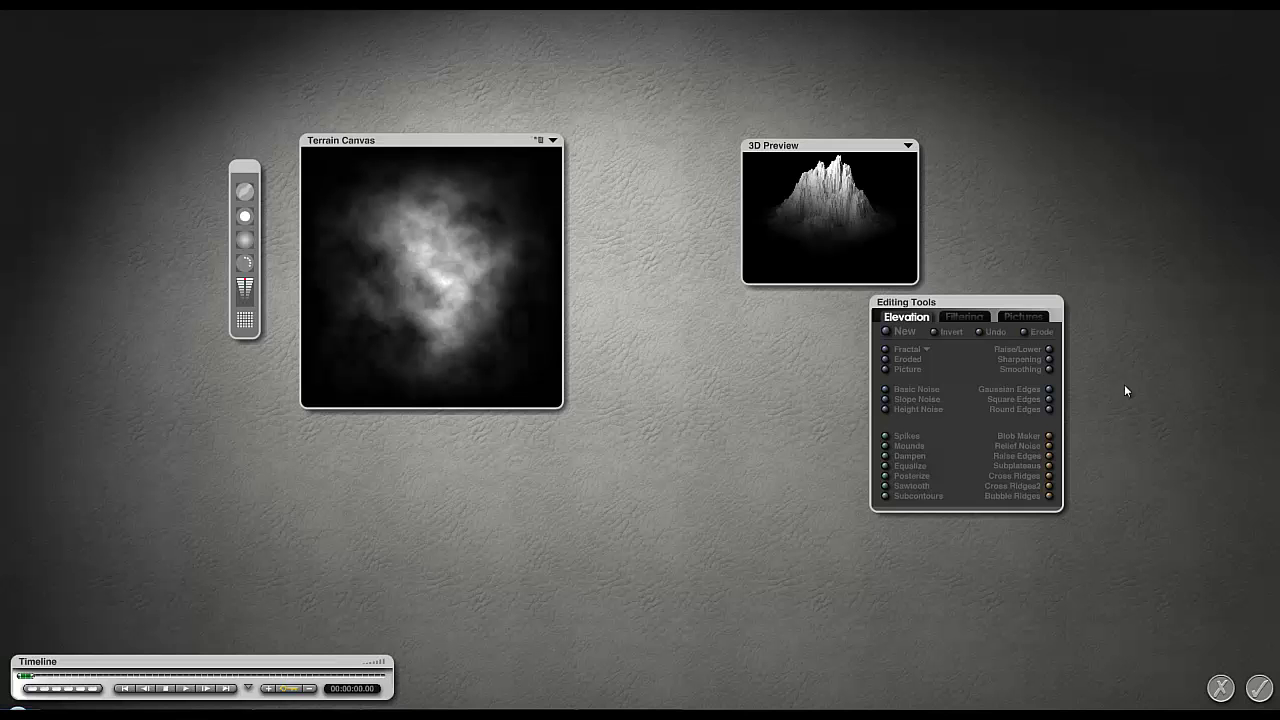
click(936, 332)
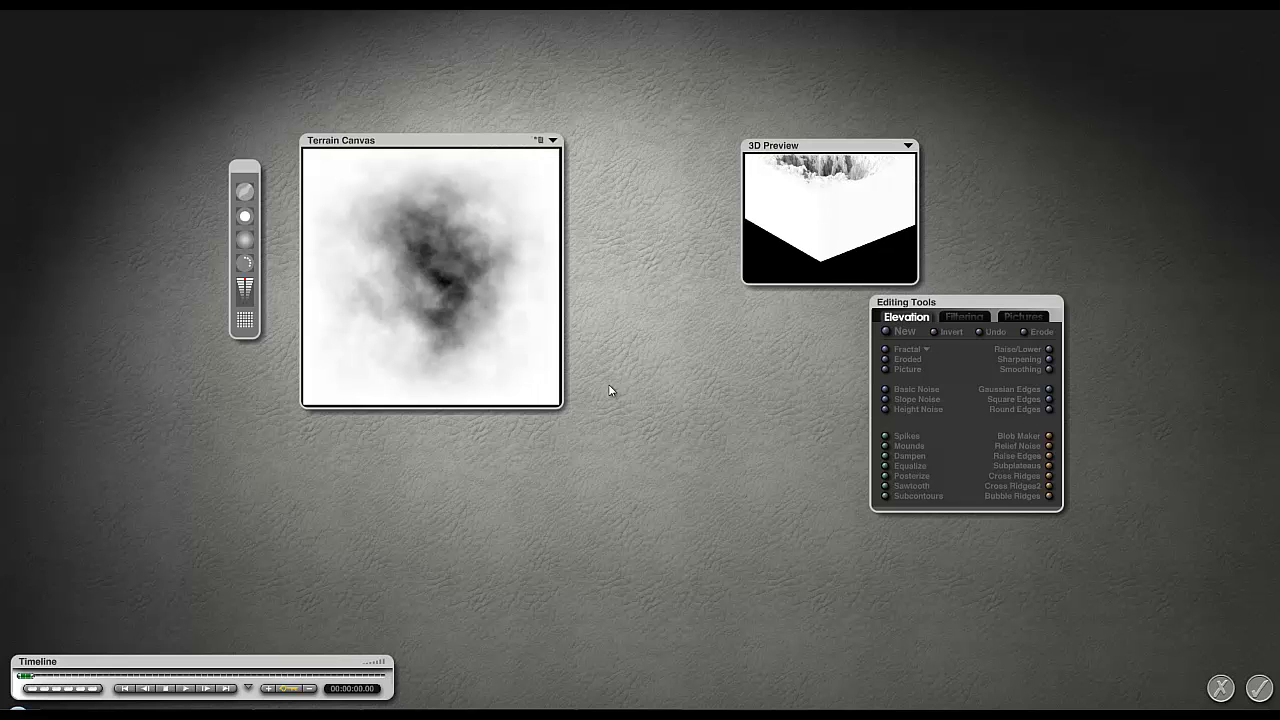
- Lower the inverted Terrain 2 around the mountain and render to check the blue shoreline
click(1258, 688)
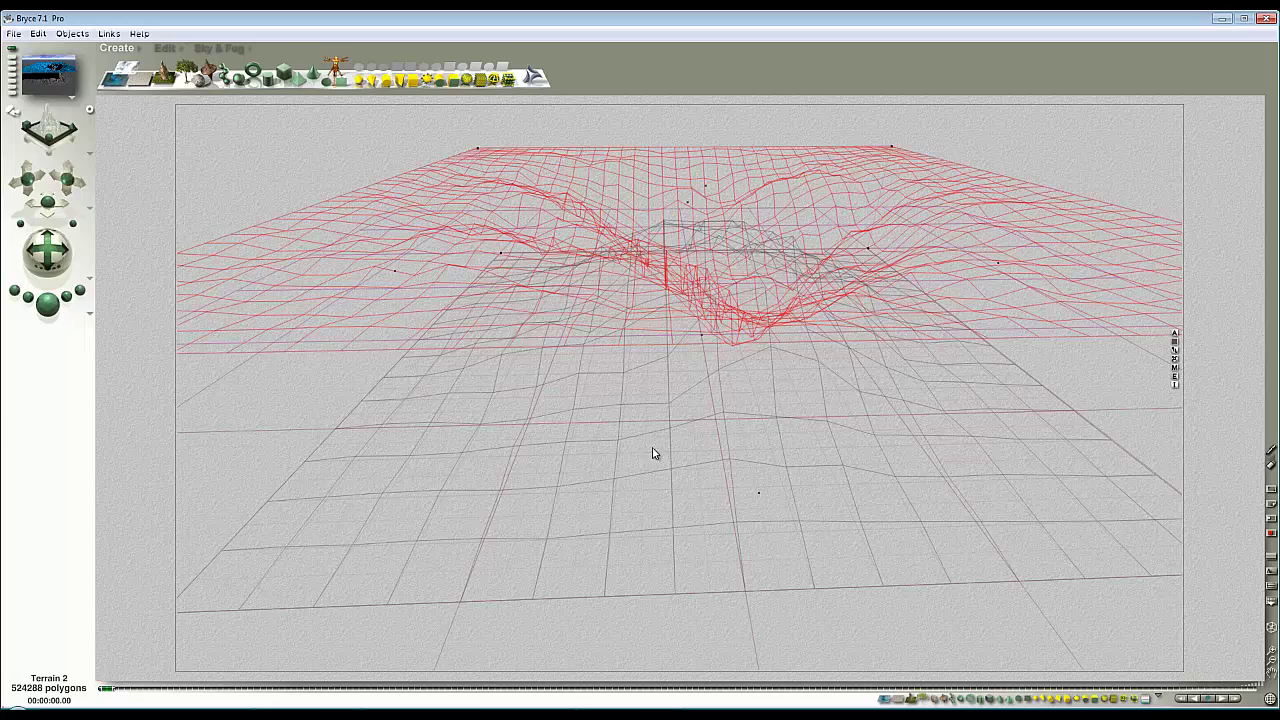
click(165, 48)
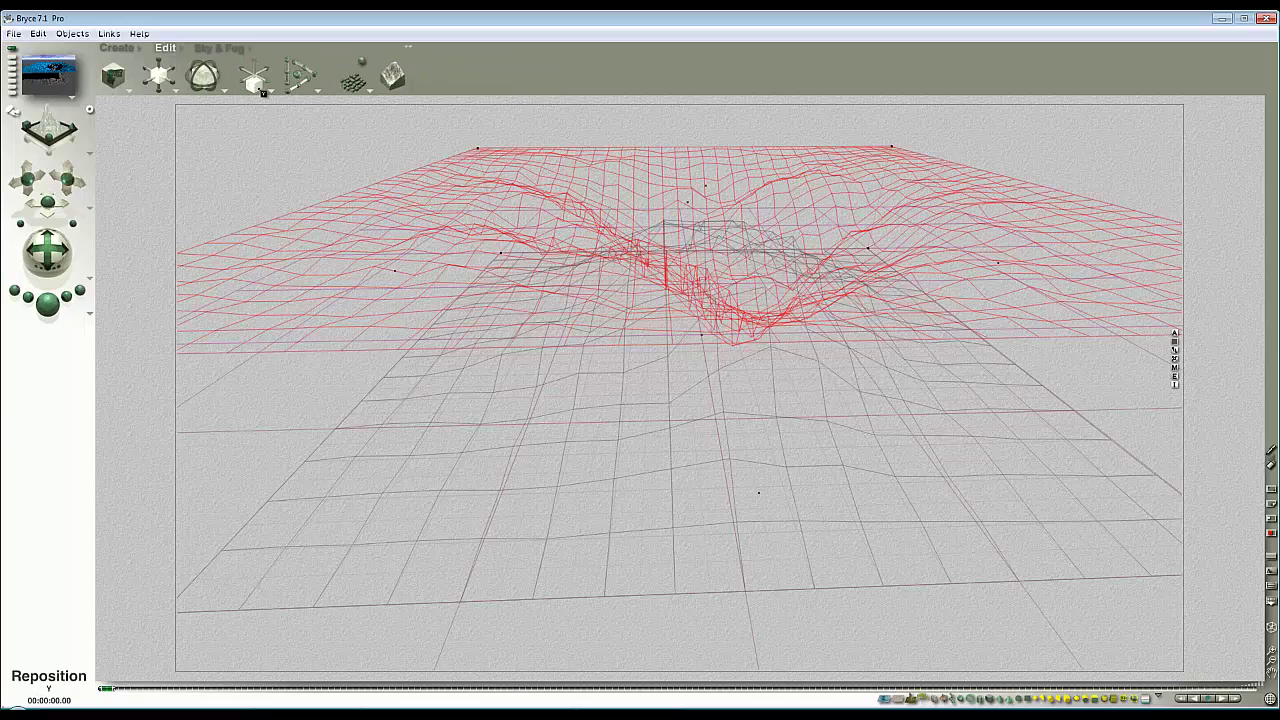
drag(262, 90, 101, 271)
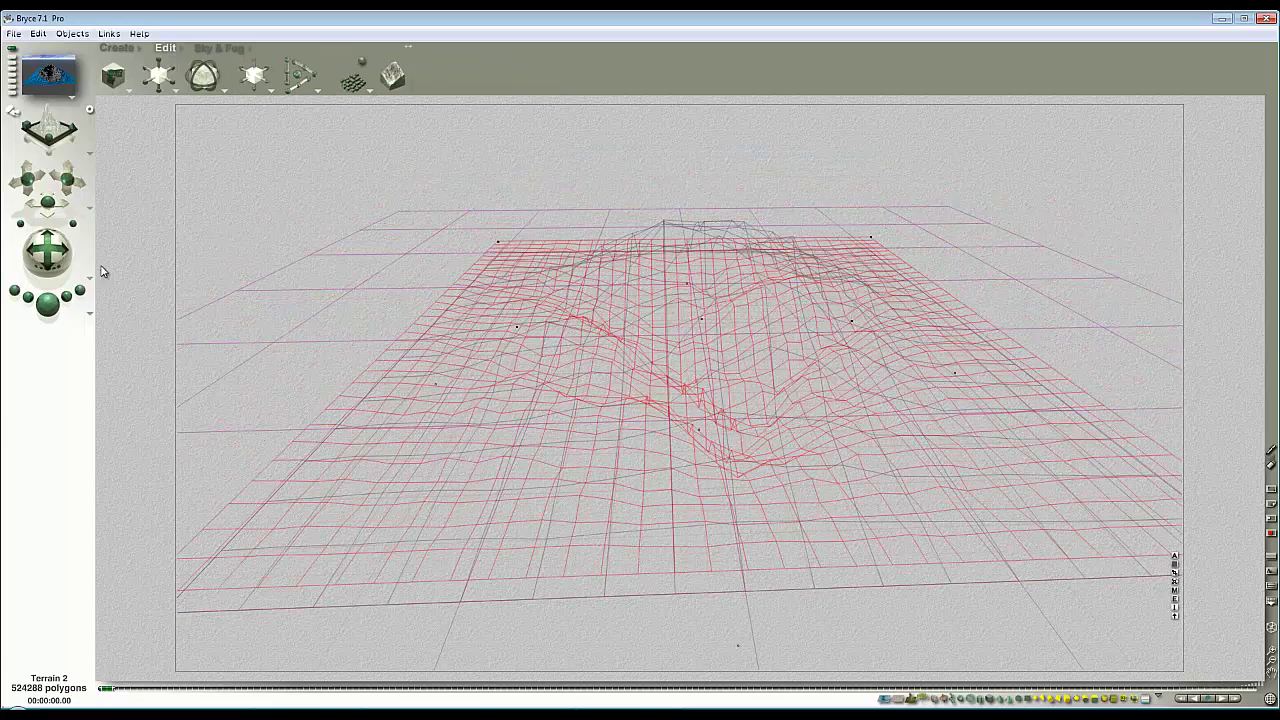
click(47, 303)
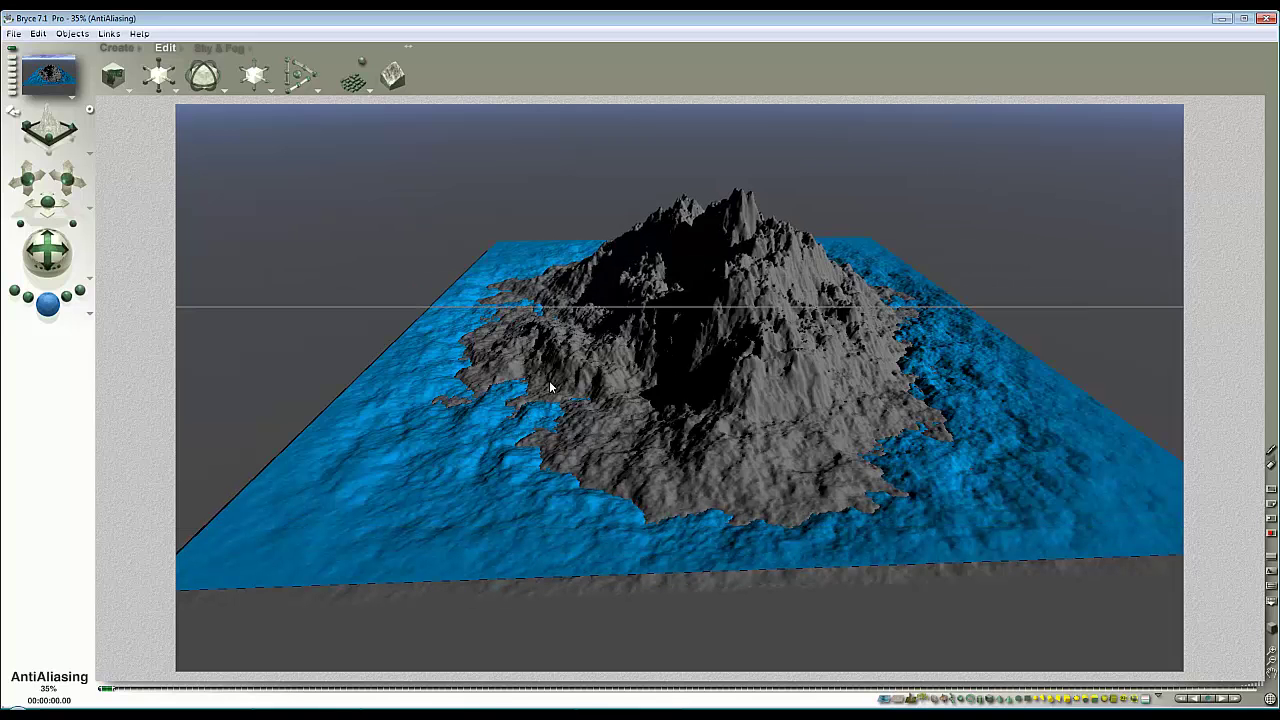
click(445, 494)
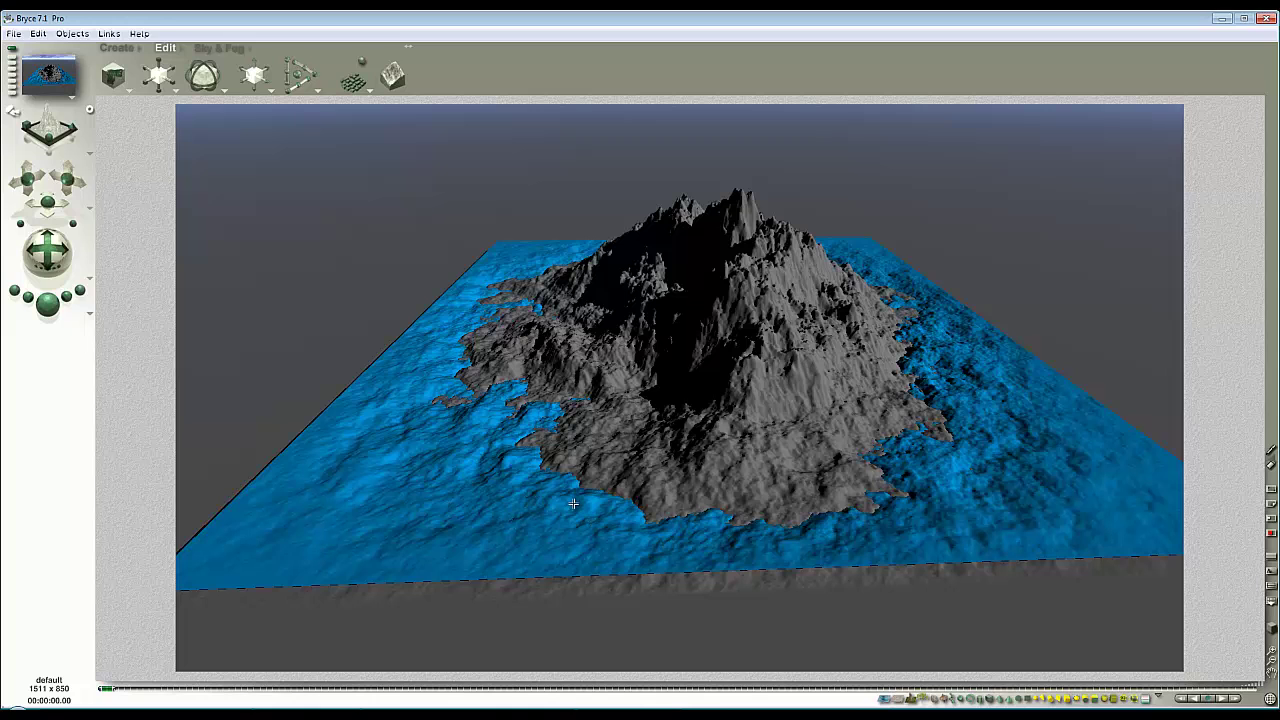
- Select the surrounding surf terrain
click(468, 452)
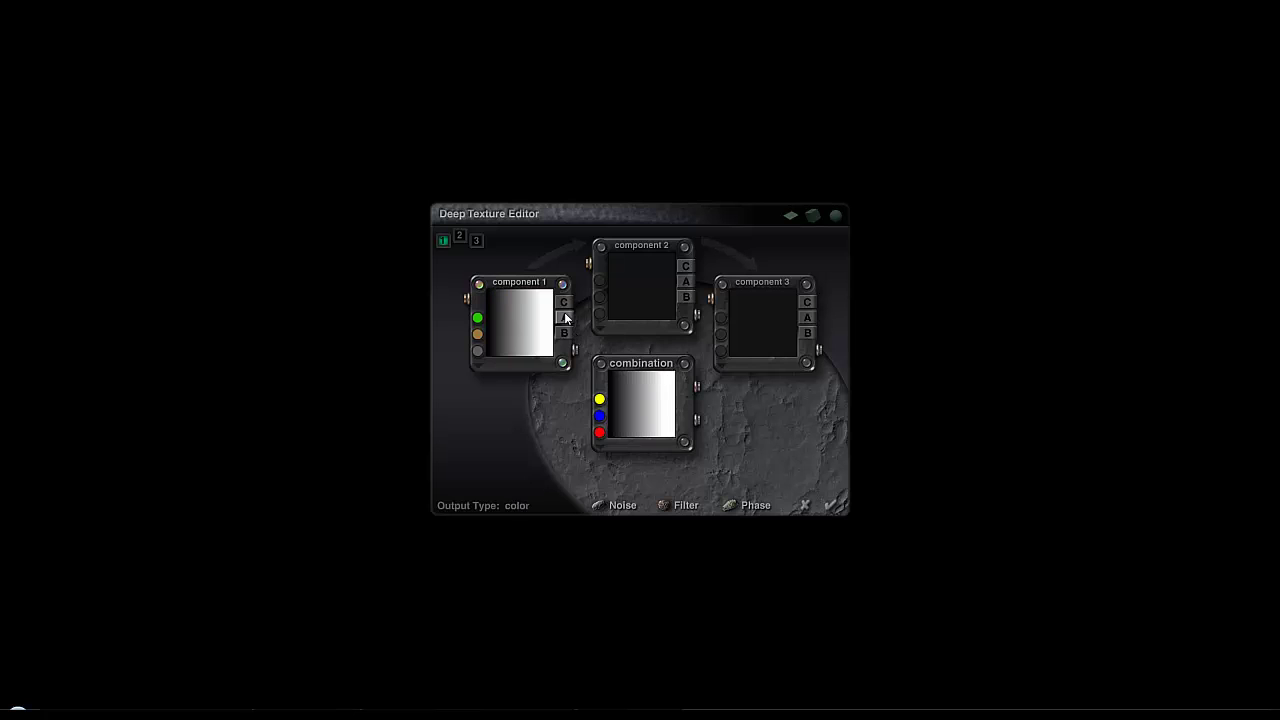
- Make Basic Slope drive Diffuse with Ambience 100, pick the mapping mode, and accept the material
click(479, 284)
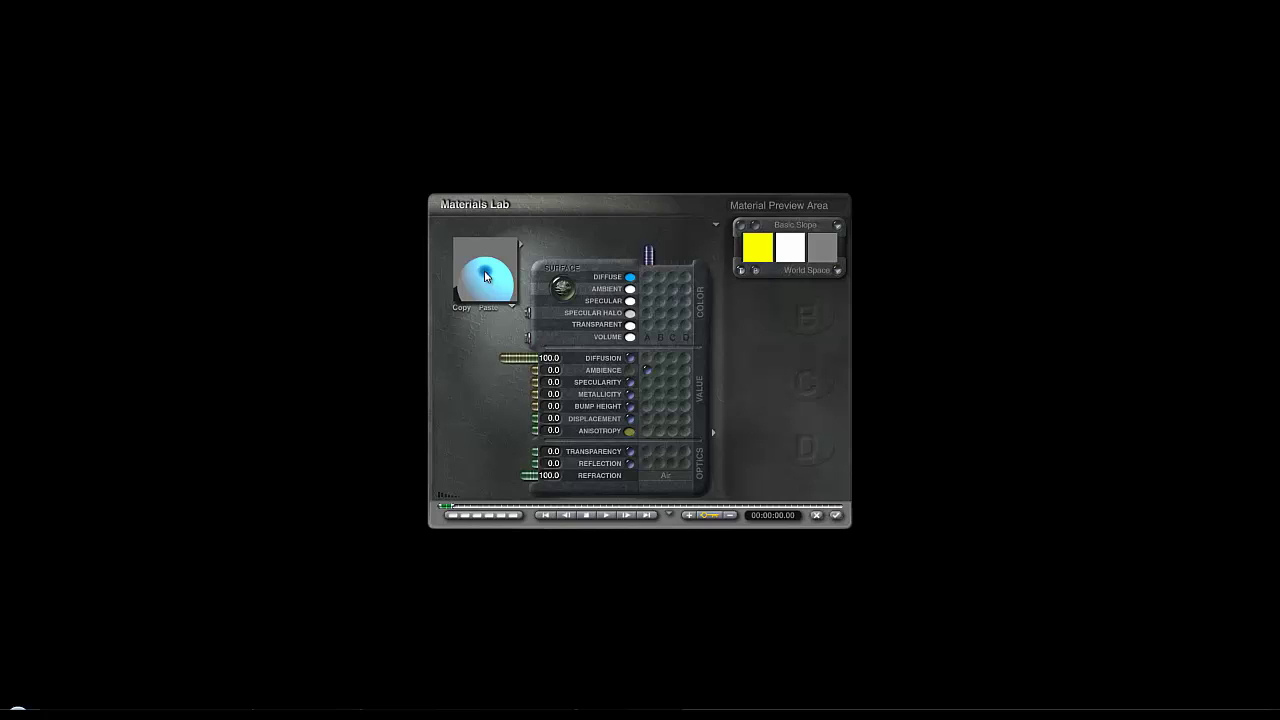
drag(488, 300, 490, 280)
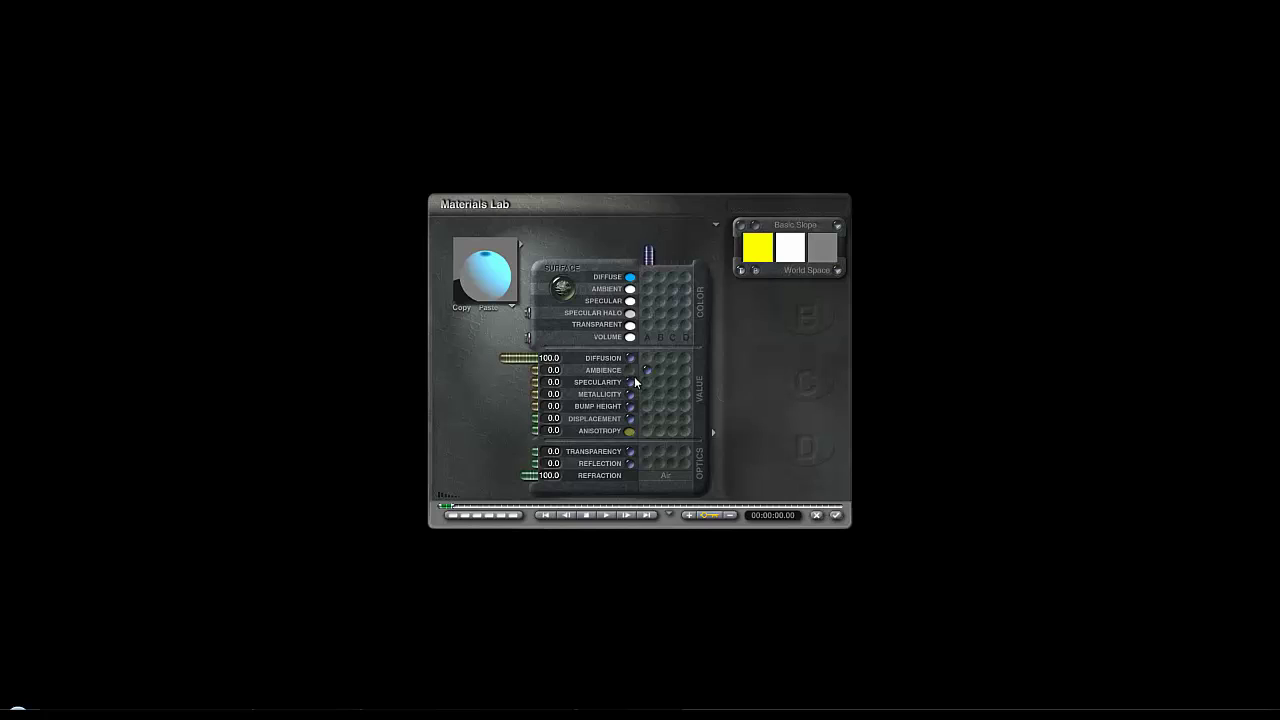
click(837, 270)
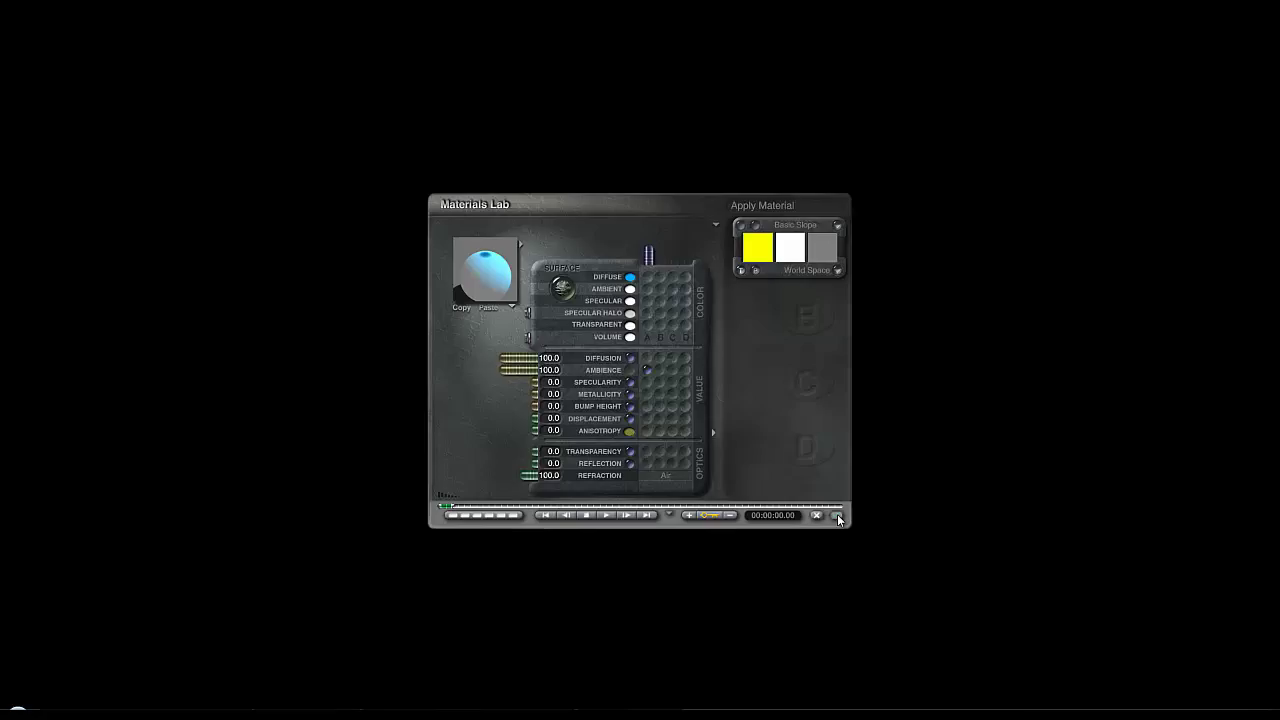
click(838, 518)
- Render the island with its turquoise surf material and white foam
click(47, 303)
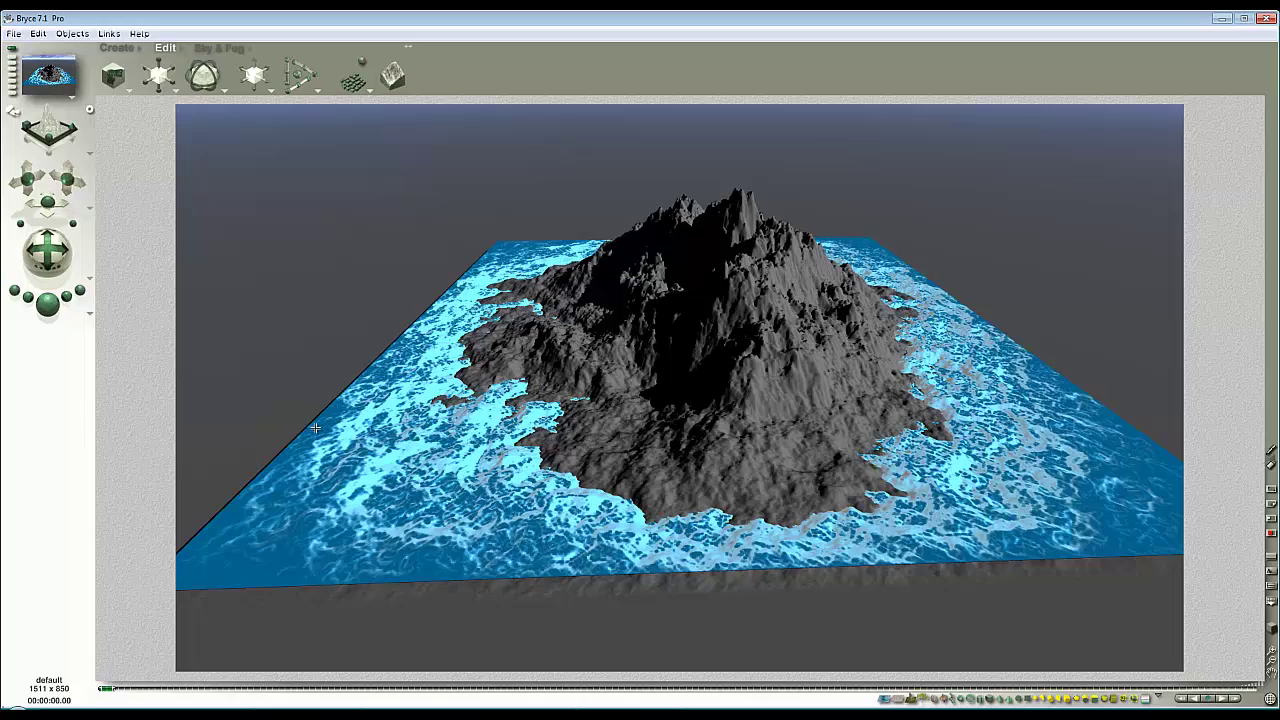
- Move the camera low beside the island's edge, render, then switch to Top View
drag(47, 250, 72, 262)
mouse_move(47, 203)
mouse_down()
mouse_move(36, 206)
mouse_move(60, 186)
mouse_up()
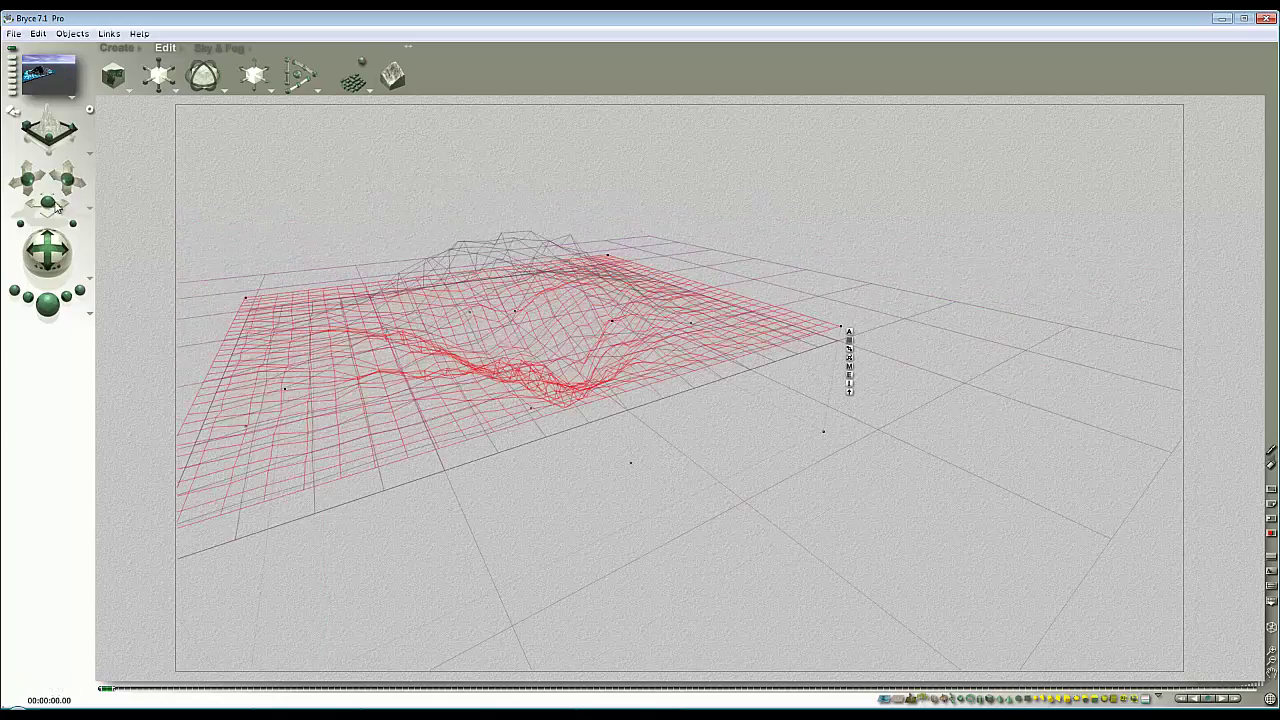
drag(47, 248, 42, 259)
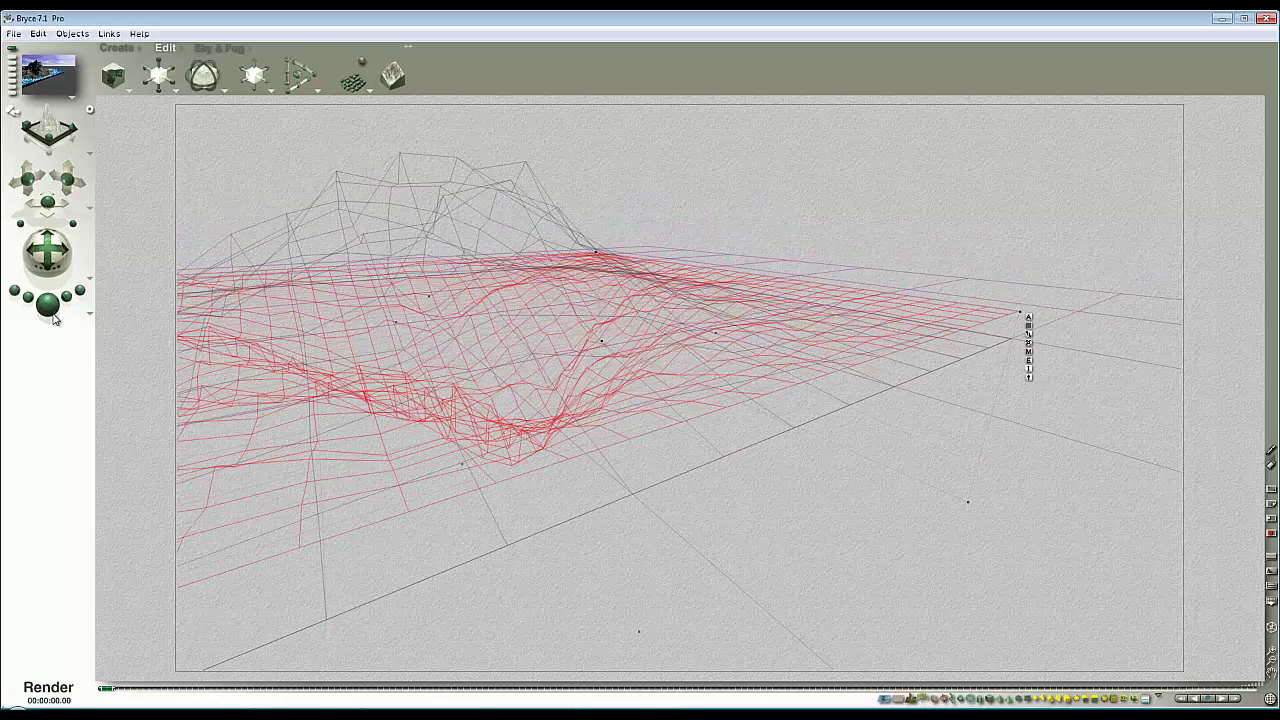
click(50, 310)
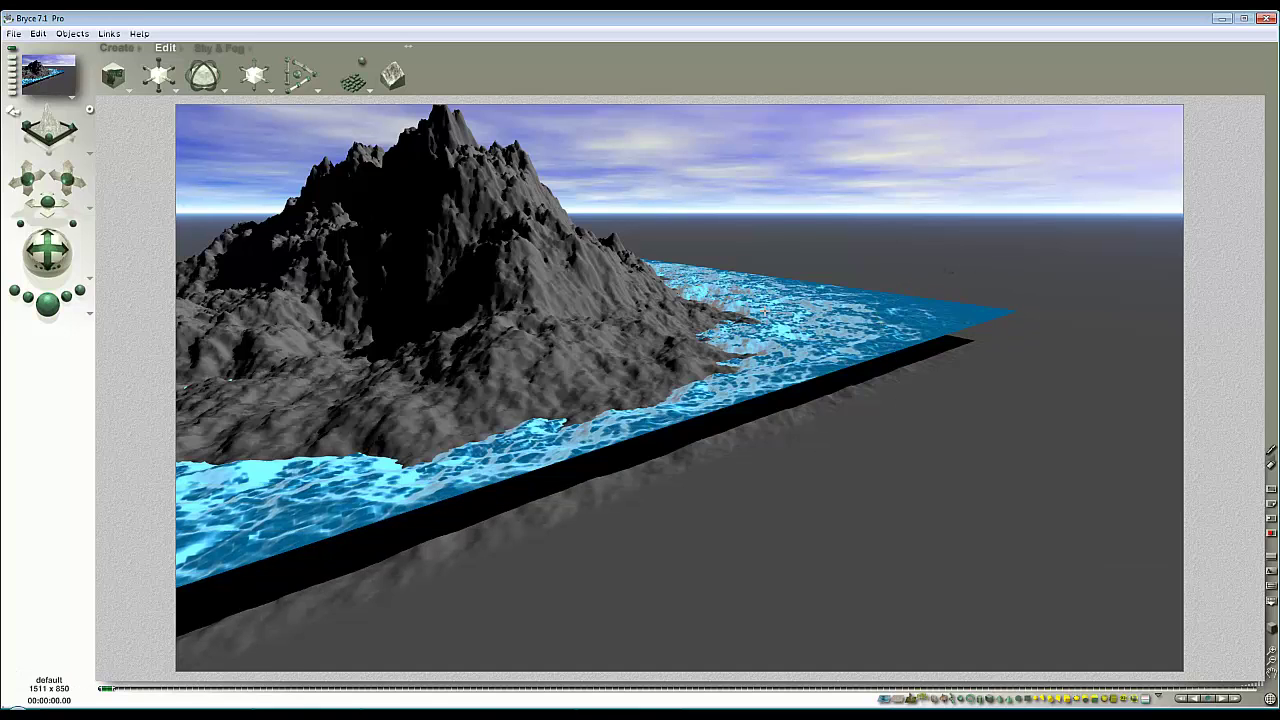
click(834, 362)
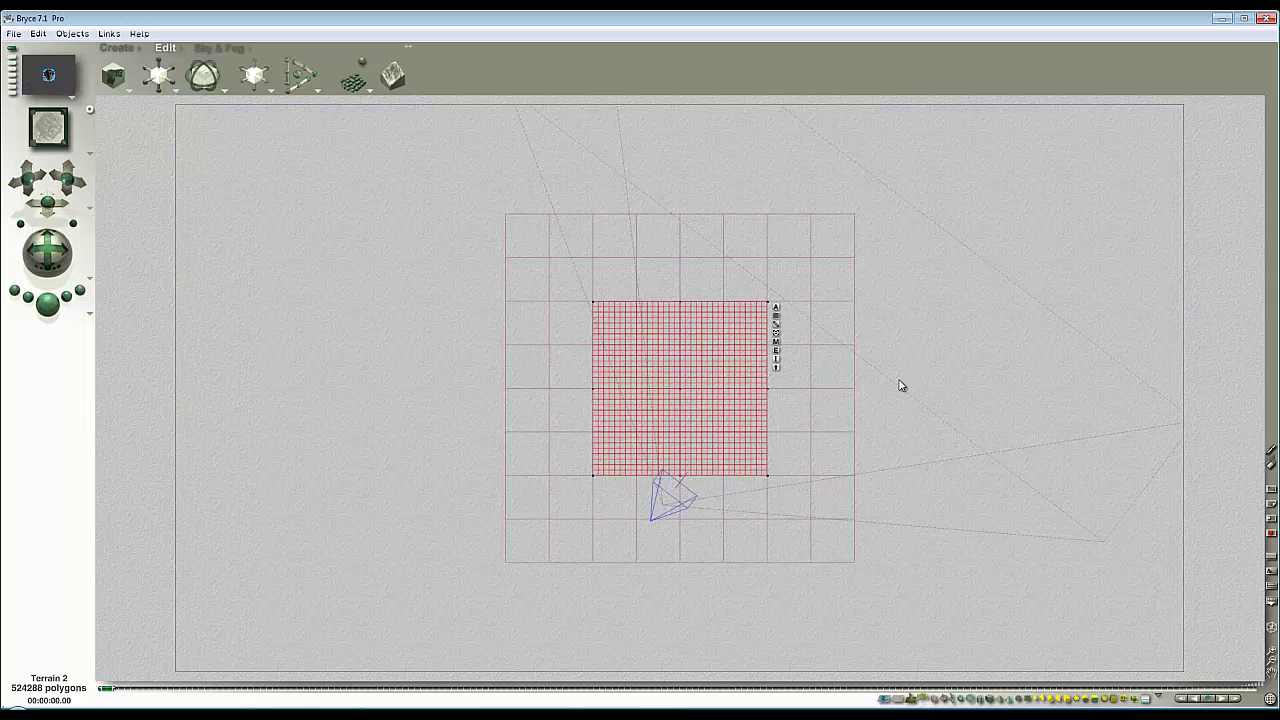
- Put the terrain in a dark blue family and copy its matrix
click(777, 324)
click(816, 397)
click(41, 38)
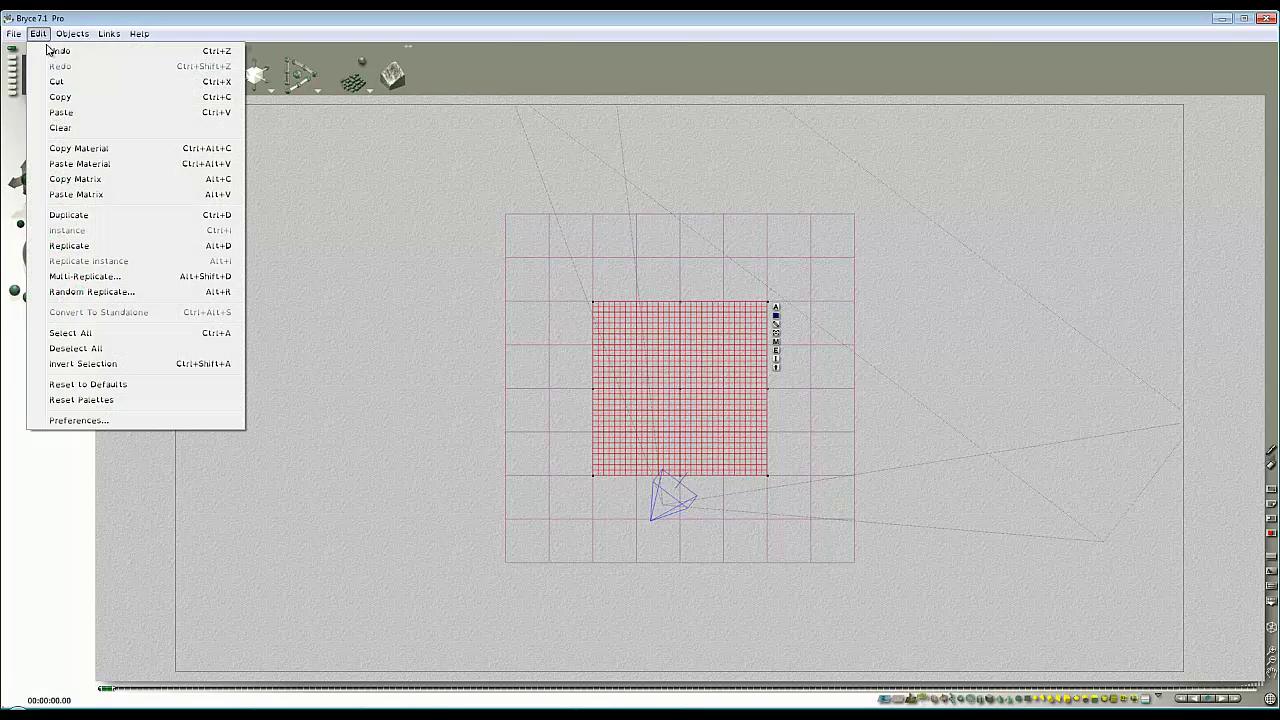
click(100, 179)
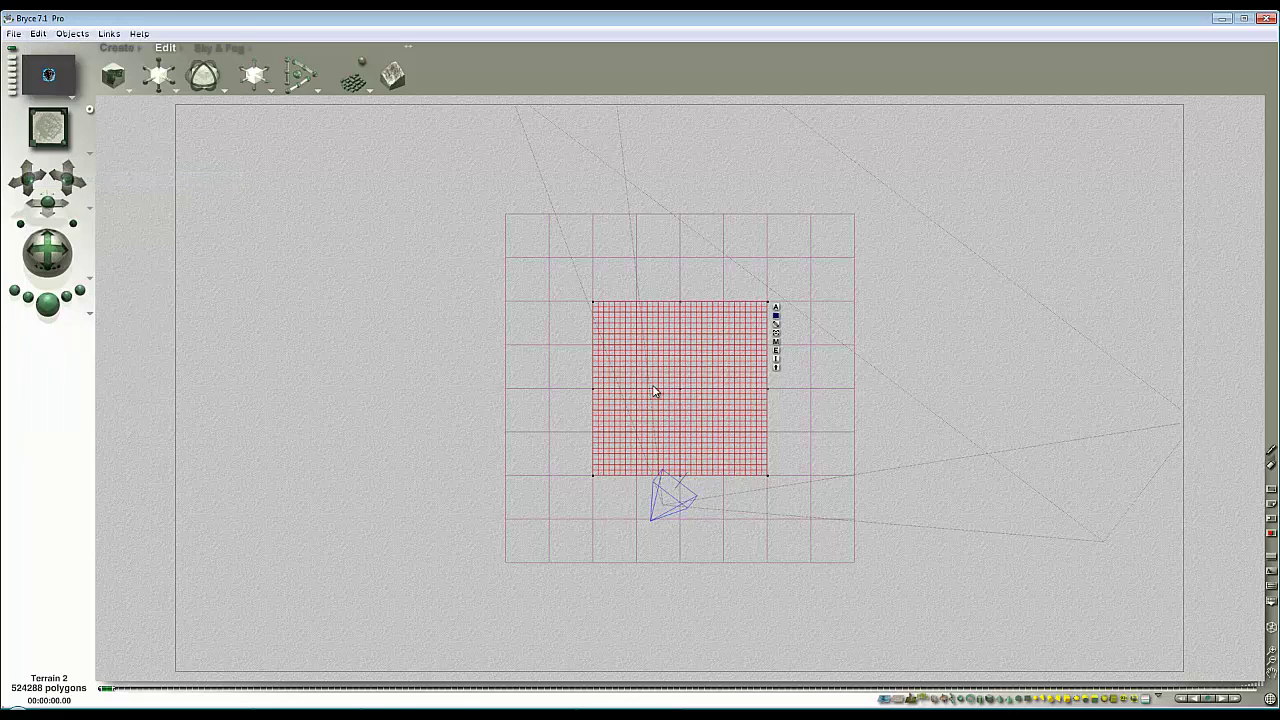
key(2)
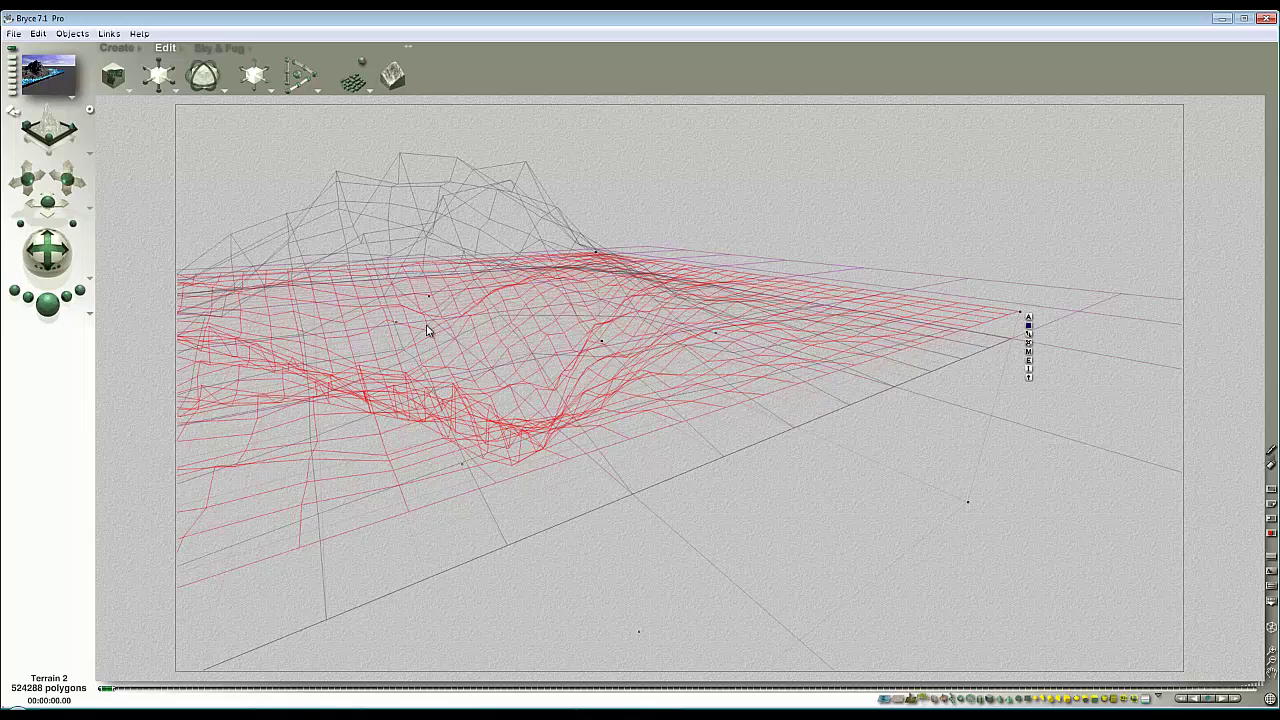
- Add a cube, paste the terrain's matrix onto it, and switch to the front view
click(118, 48)
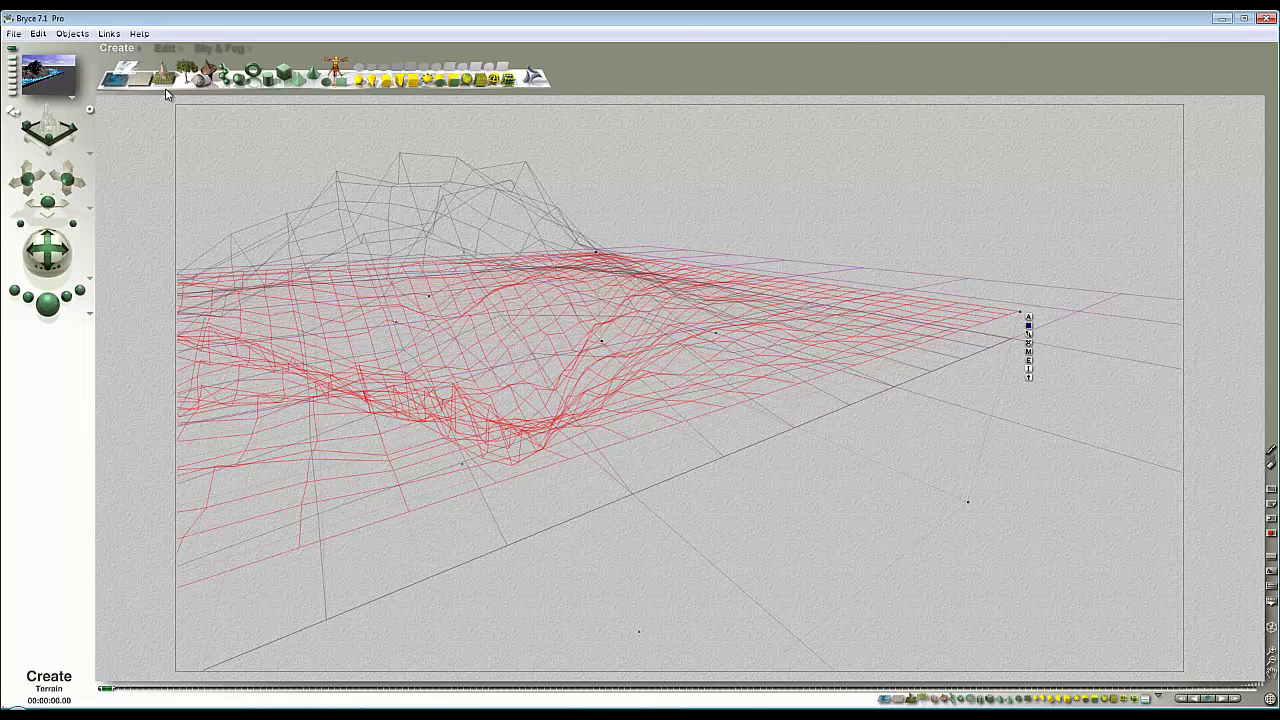
click(284, 75)
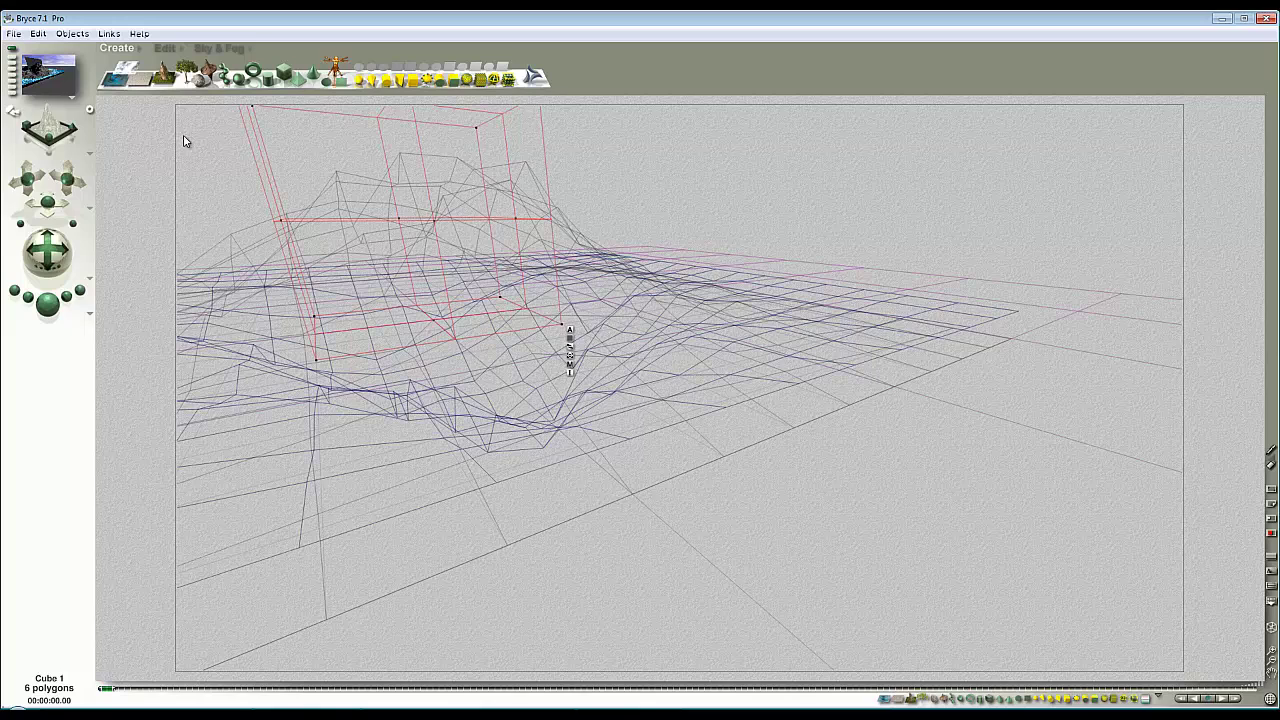
click(38, 33)
click(95, 195)
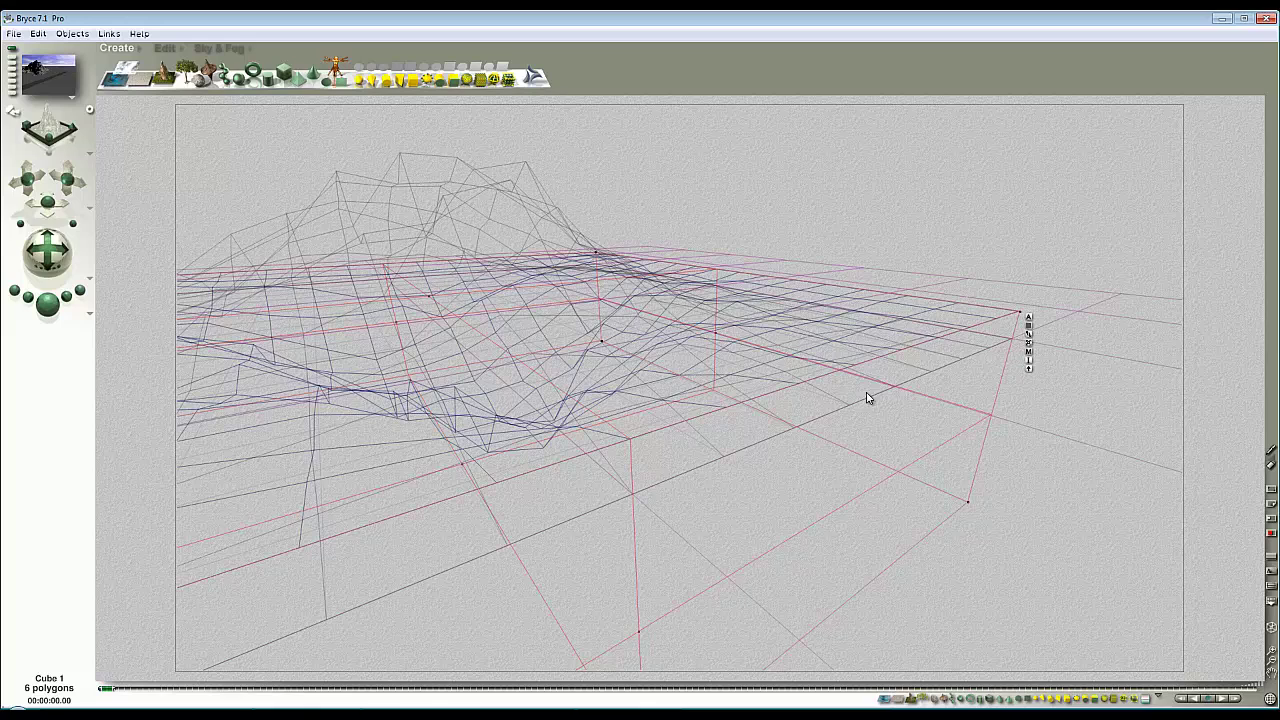
key(2)
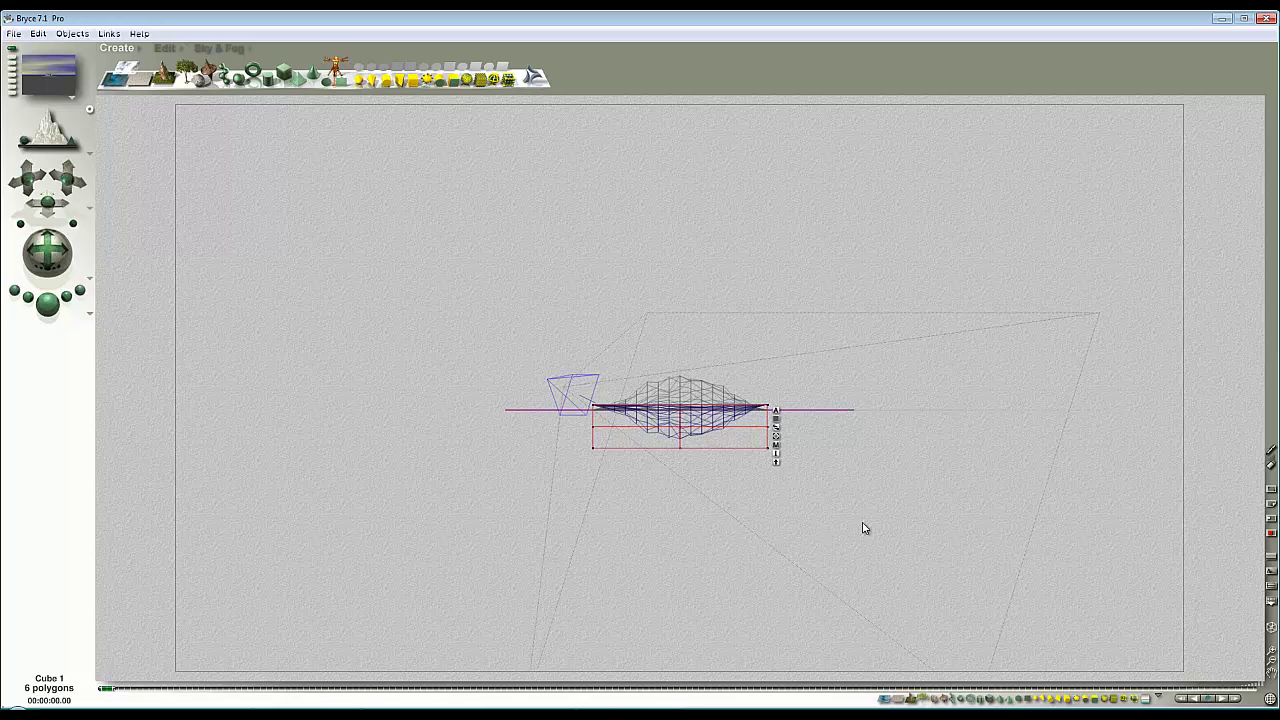
- Set Cube 1 to Negative boolean with Transfer Material of Negative Boolean enabled
click(776, 413)
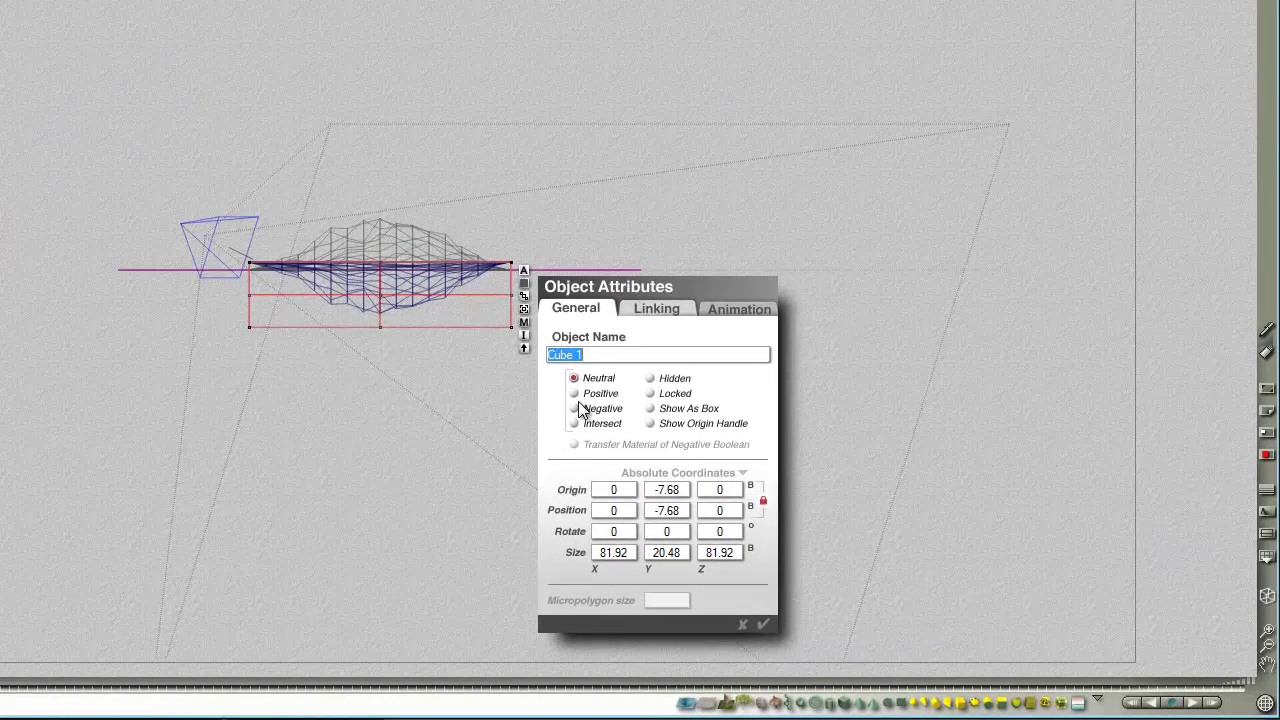
click(575, 408)
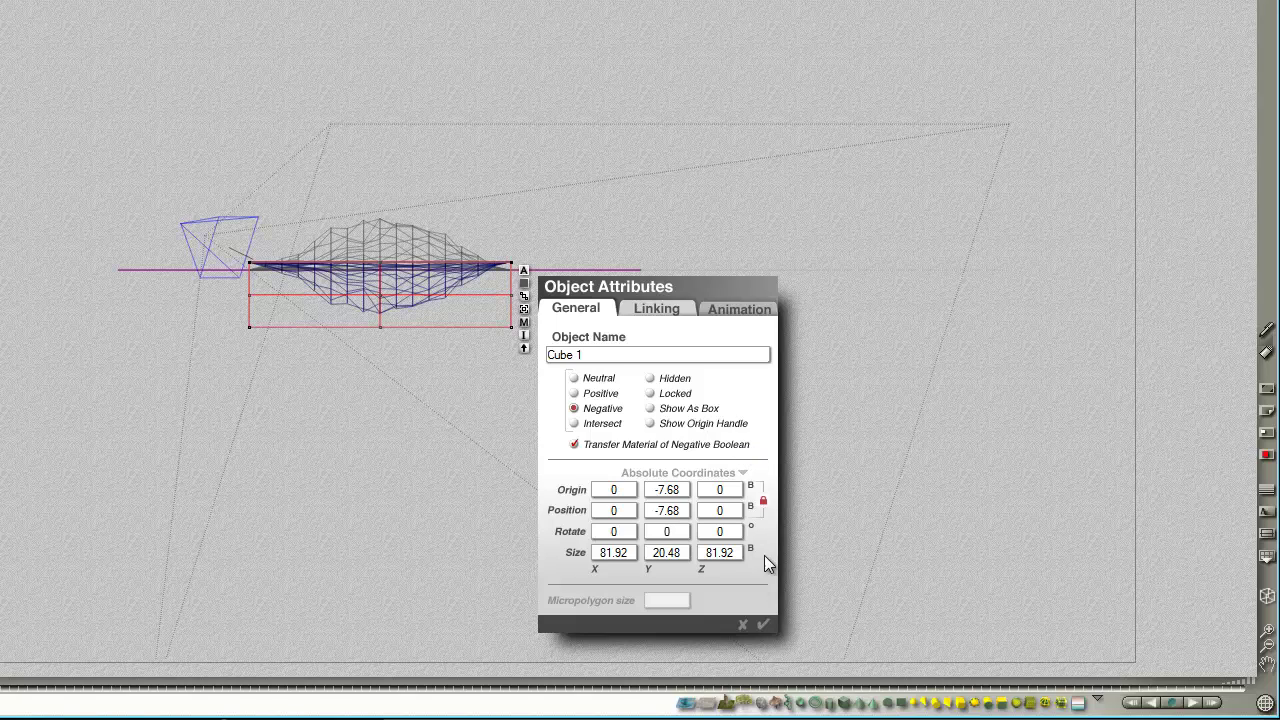
click(763, 625)
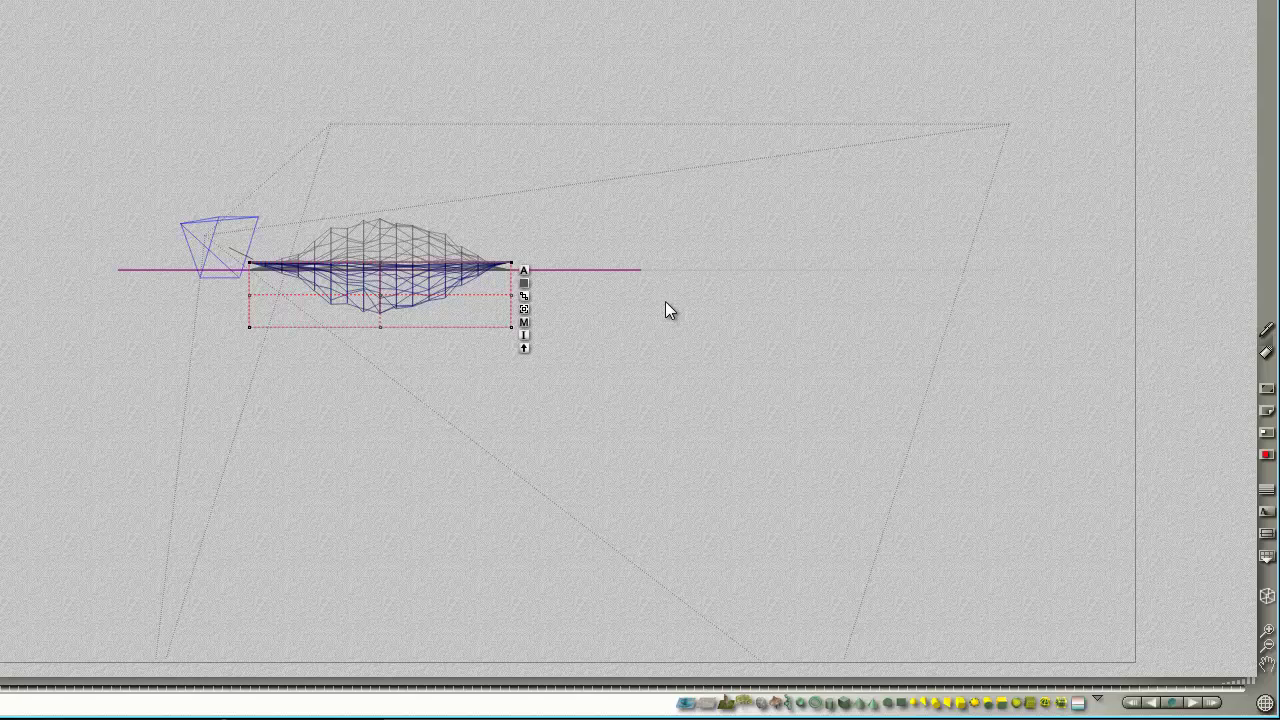
- Set the cube material's diffusion and reflection to 0 and transparency to 100
click(524, 322)
drag(515, 364, 594, 449)
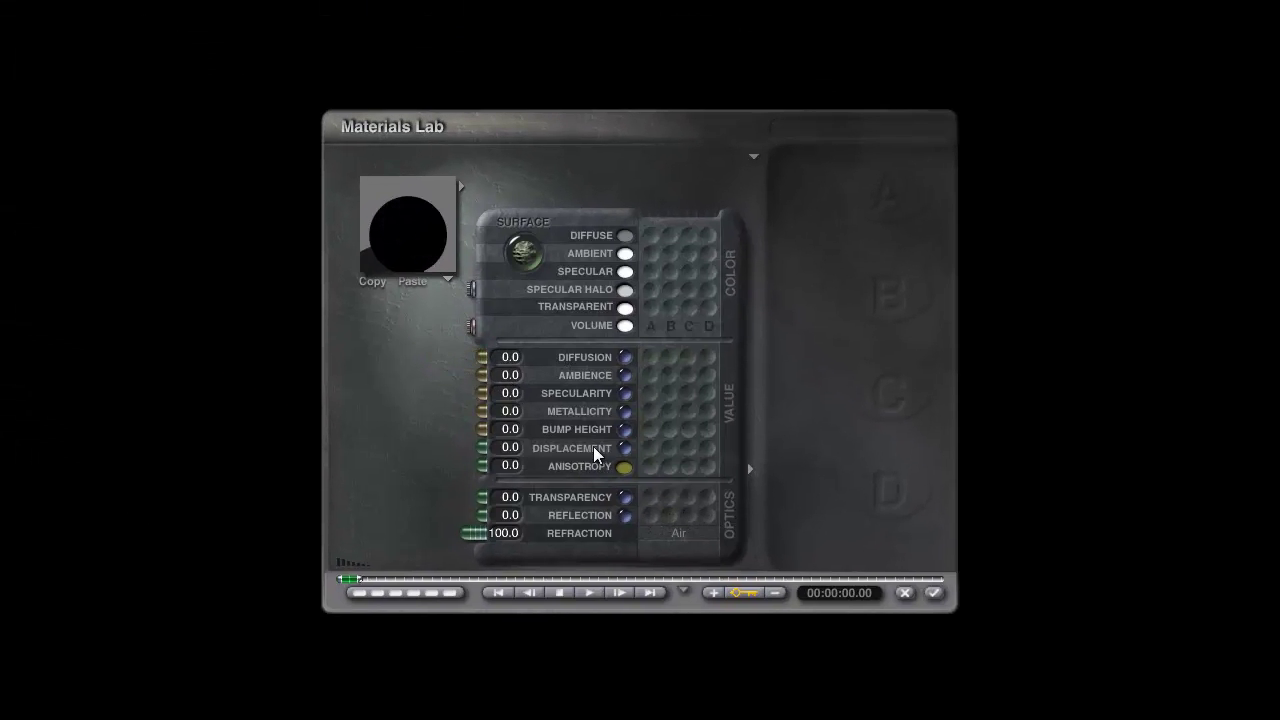
drag(495, 497, 460, 527)
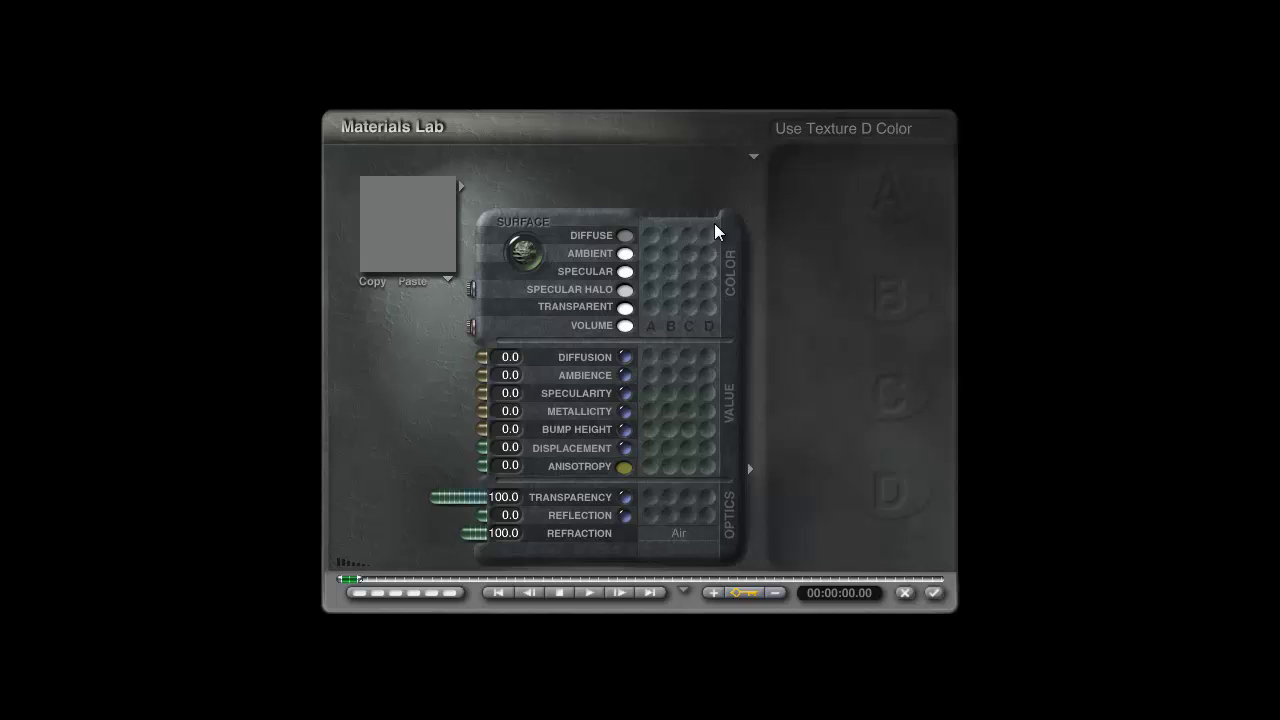
click(753, 157)
click(805, 189)
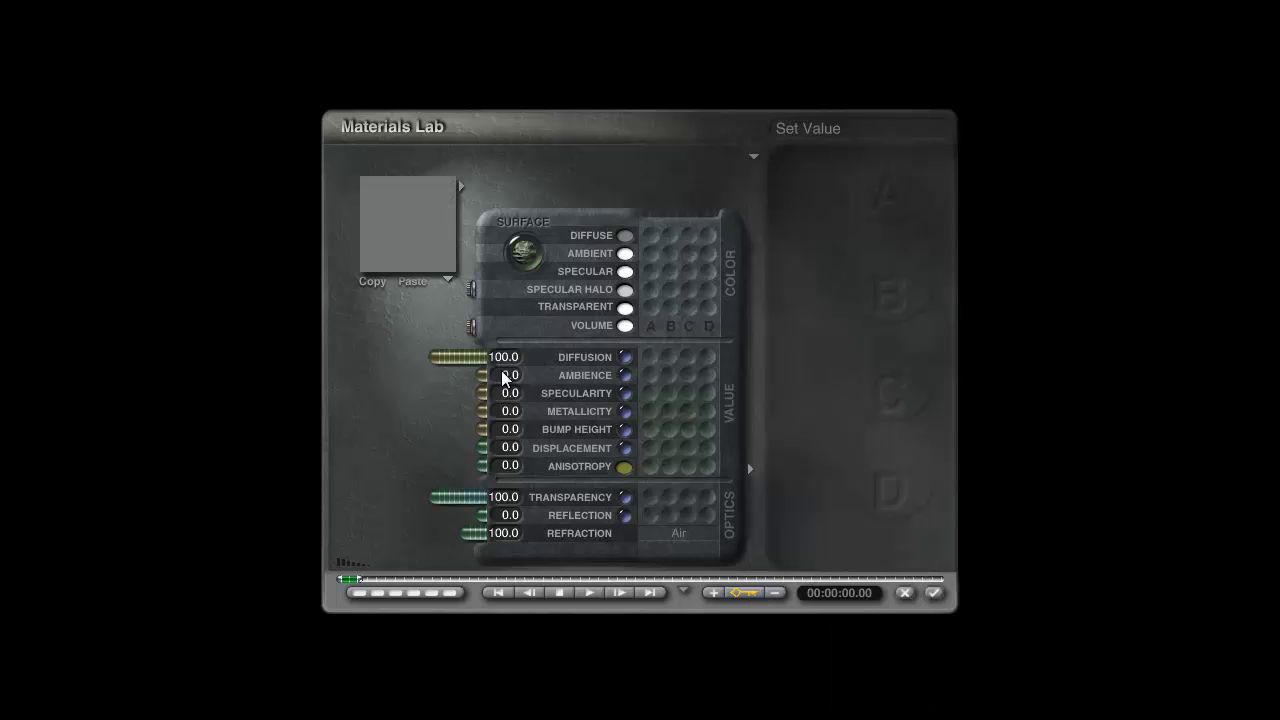
drag(420, 251, 416, 244)
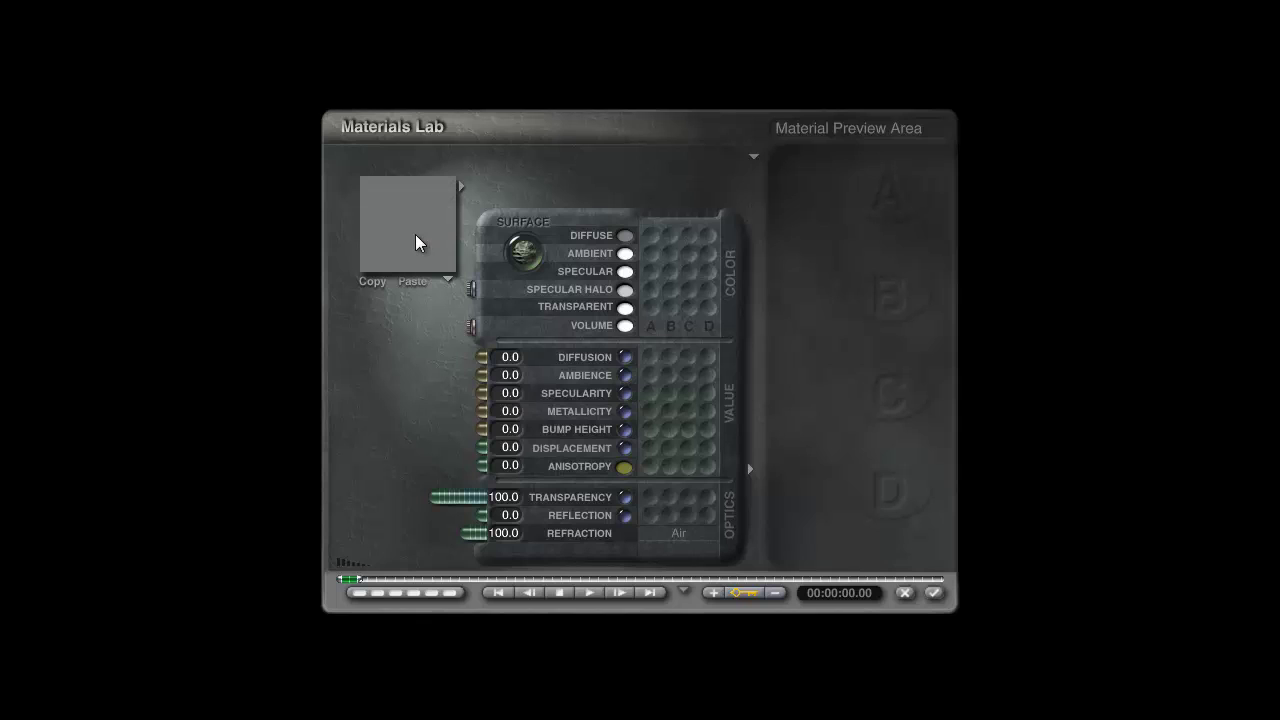
click(753, 157)
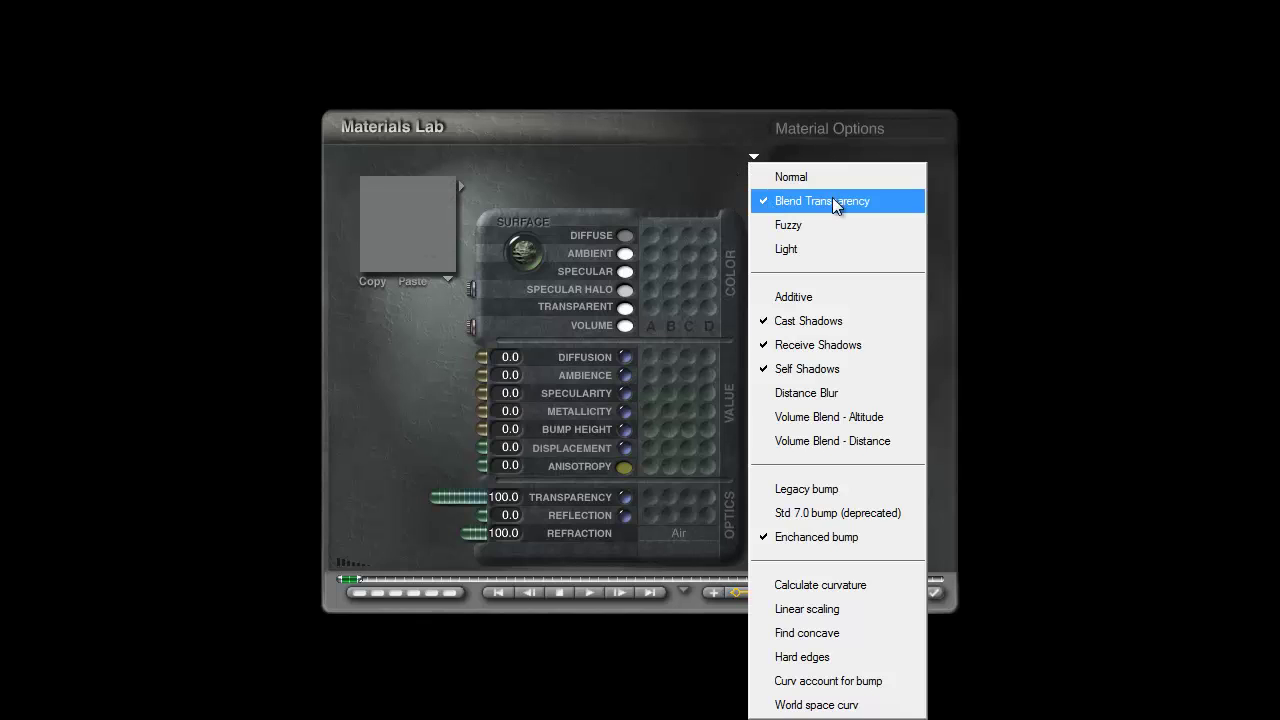
click(660, 172)
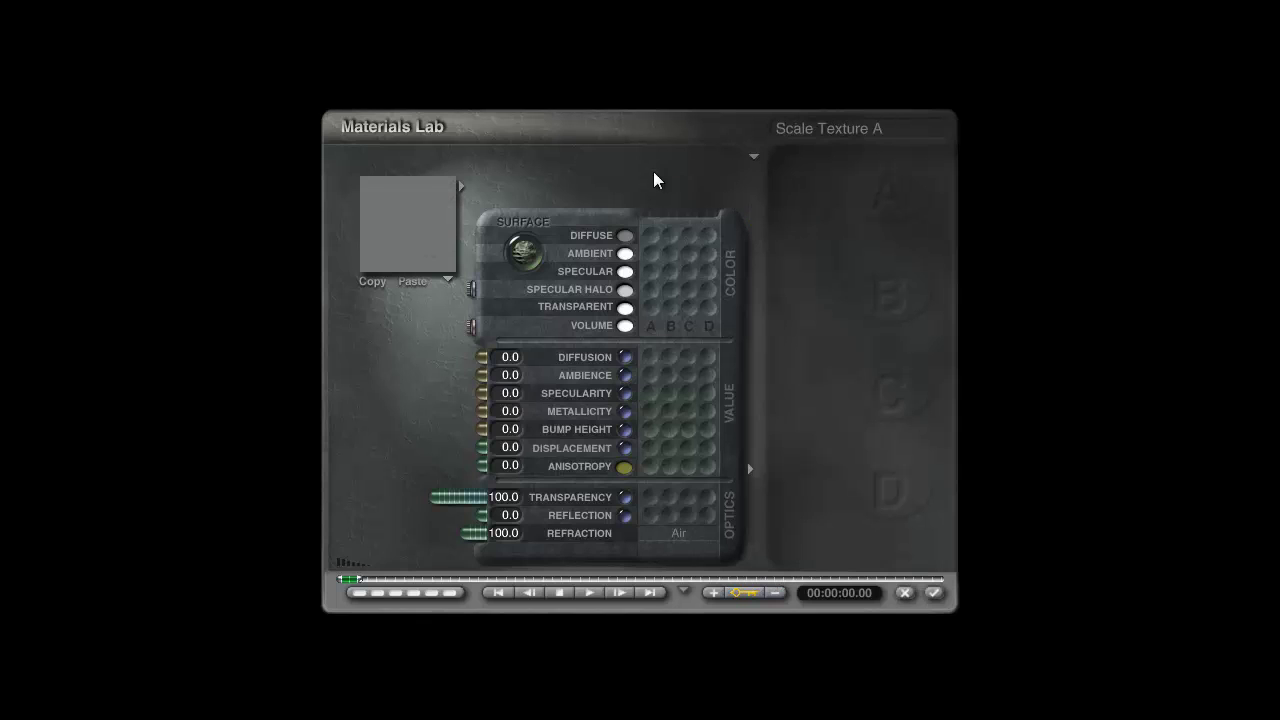
- Switch the cube material to Normal mode and set refraction to 100
click(752, 157)
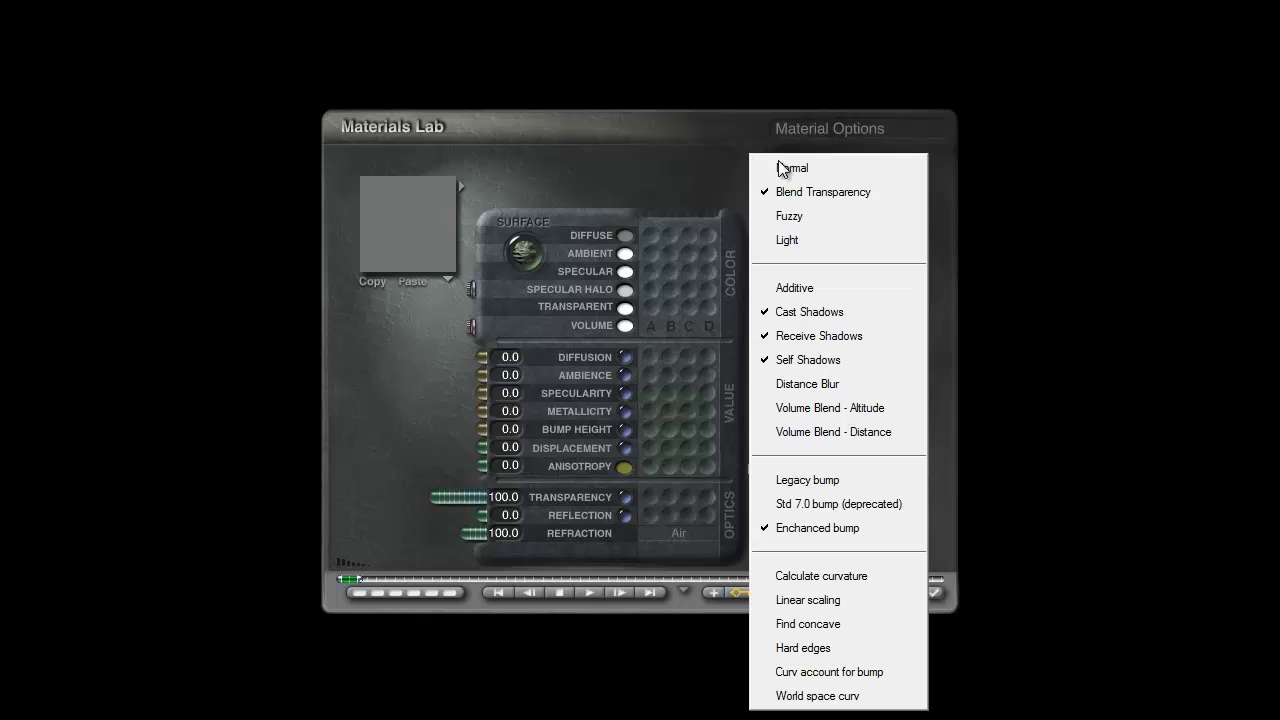
click(804, 168)
drag(482, 533, 437, 531)
click(504, 535)
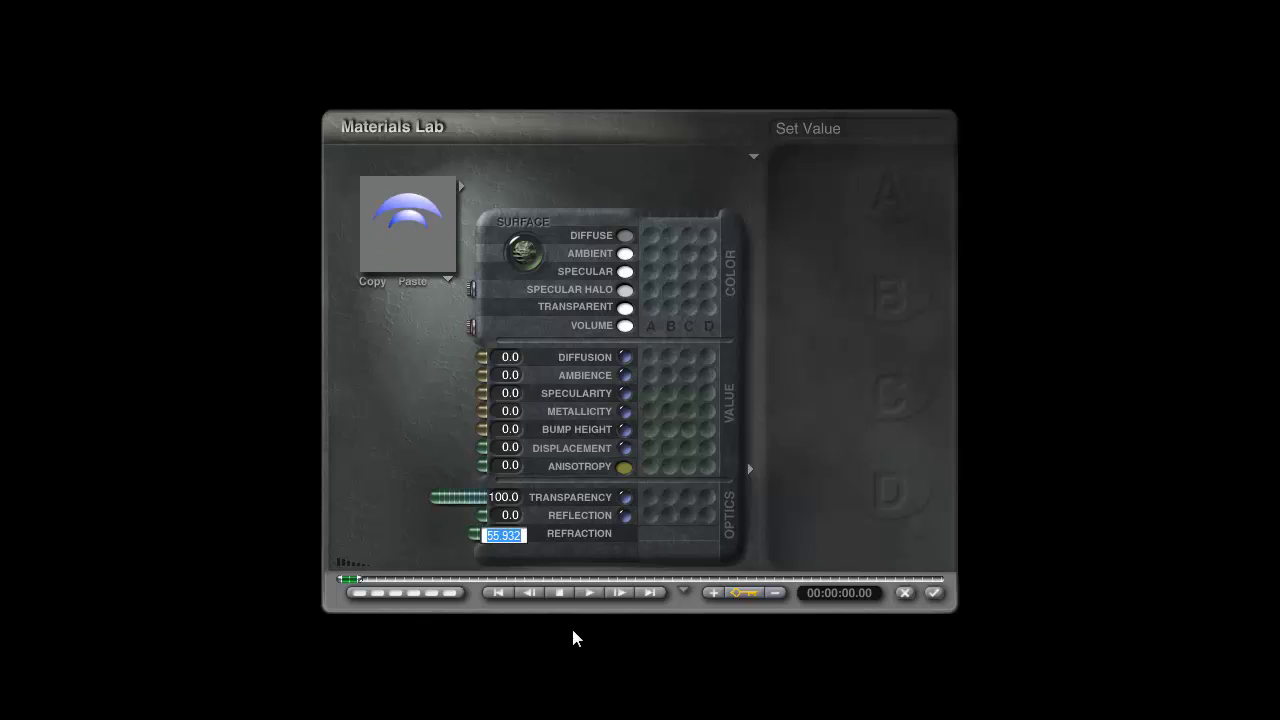
text(100)
key(Return)
click(753, 156)
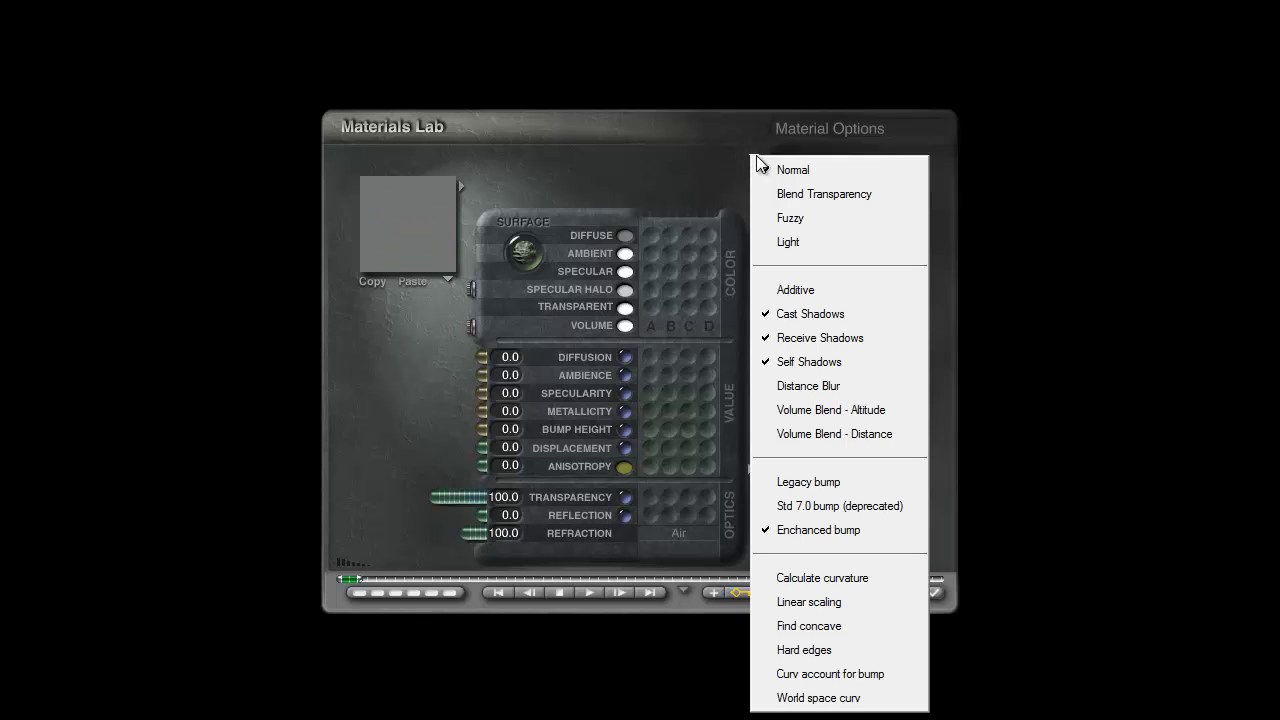
click(752, 157)
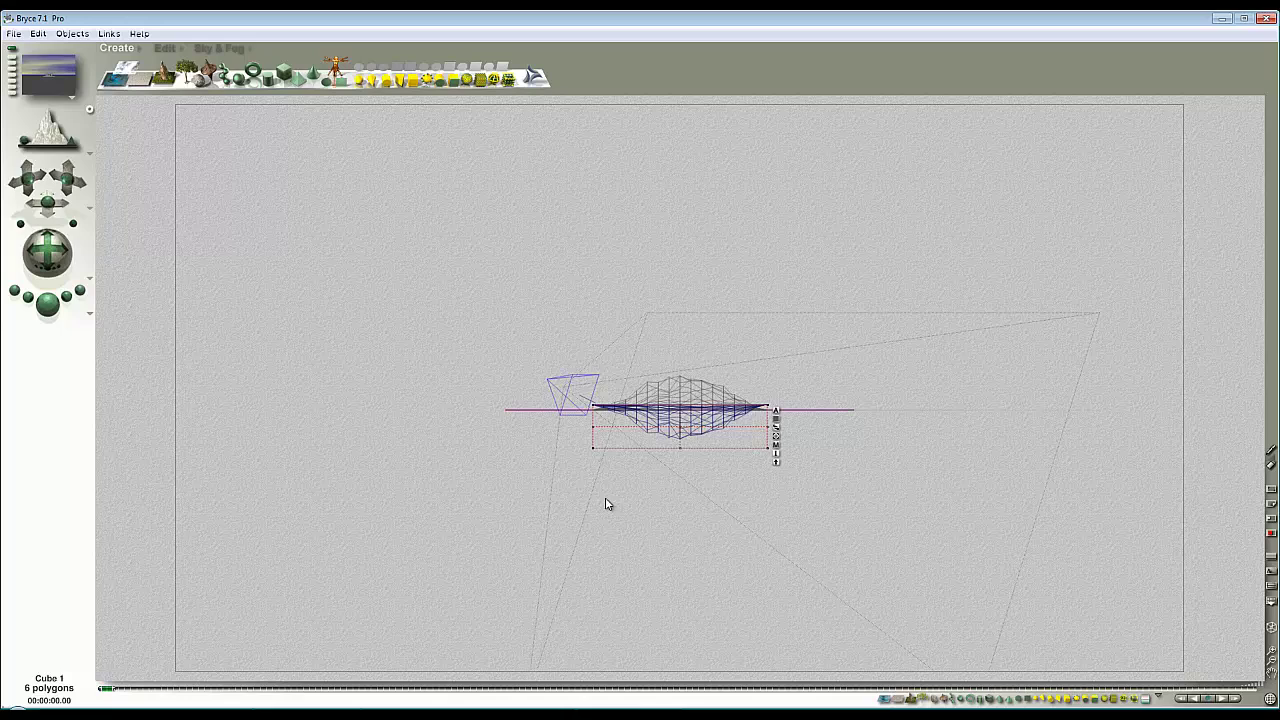
- In top view, duplicate Plane 1 up and to the right as Plane 2, checking its family colour
key(3)
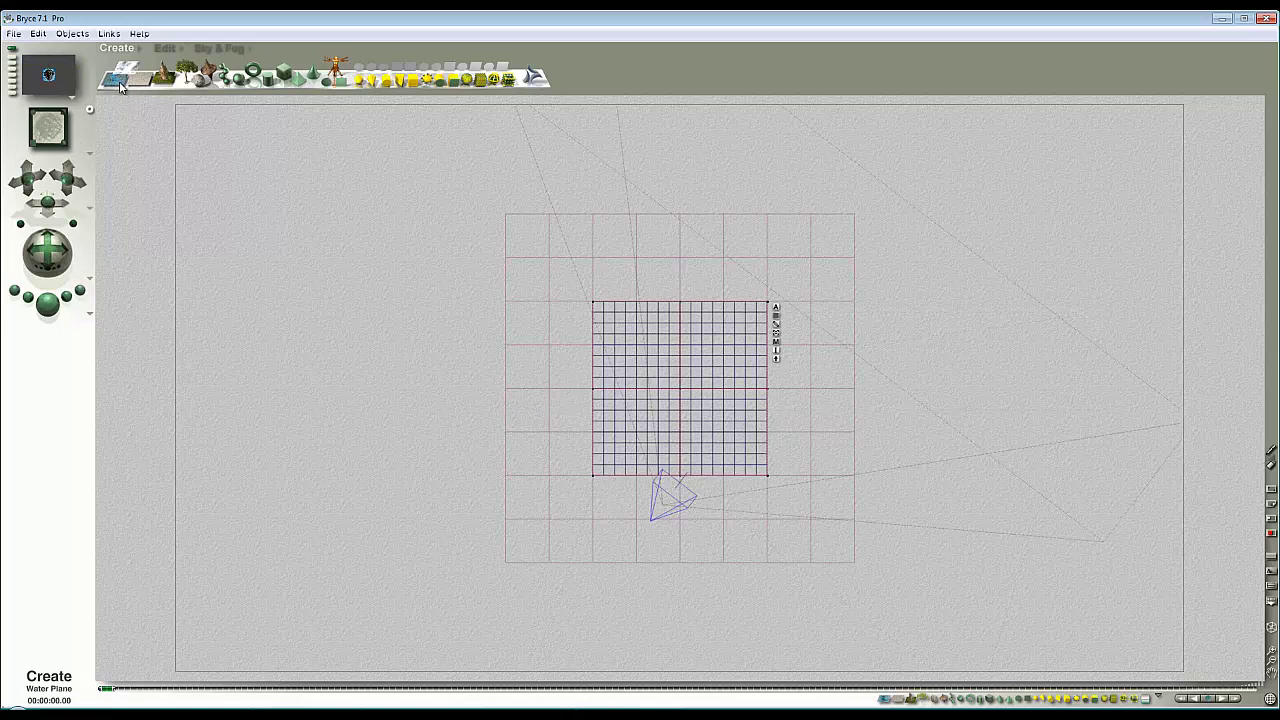
click(556, 356)
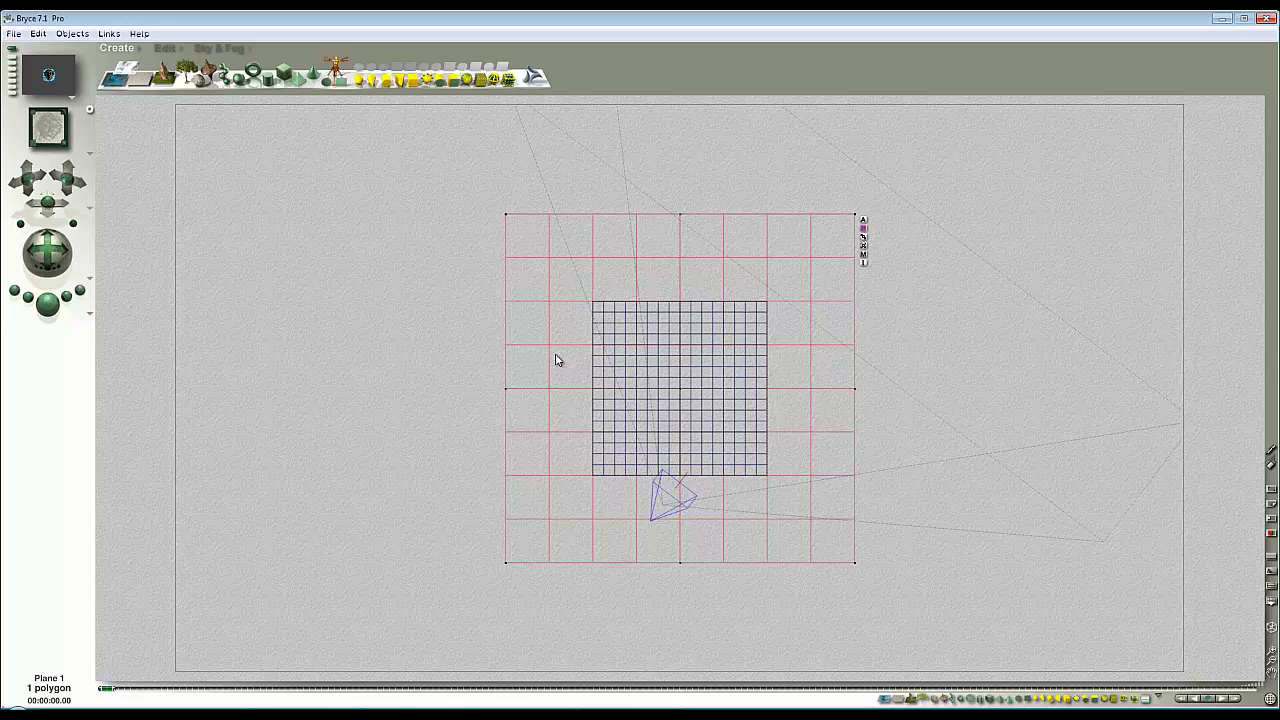
alt+drag(591, 449, 922, 425)
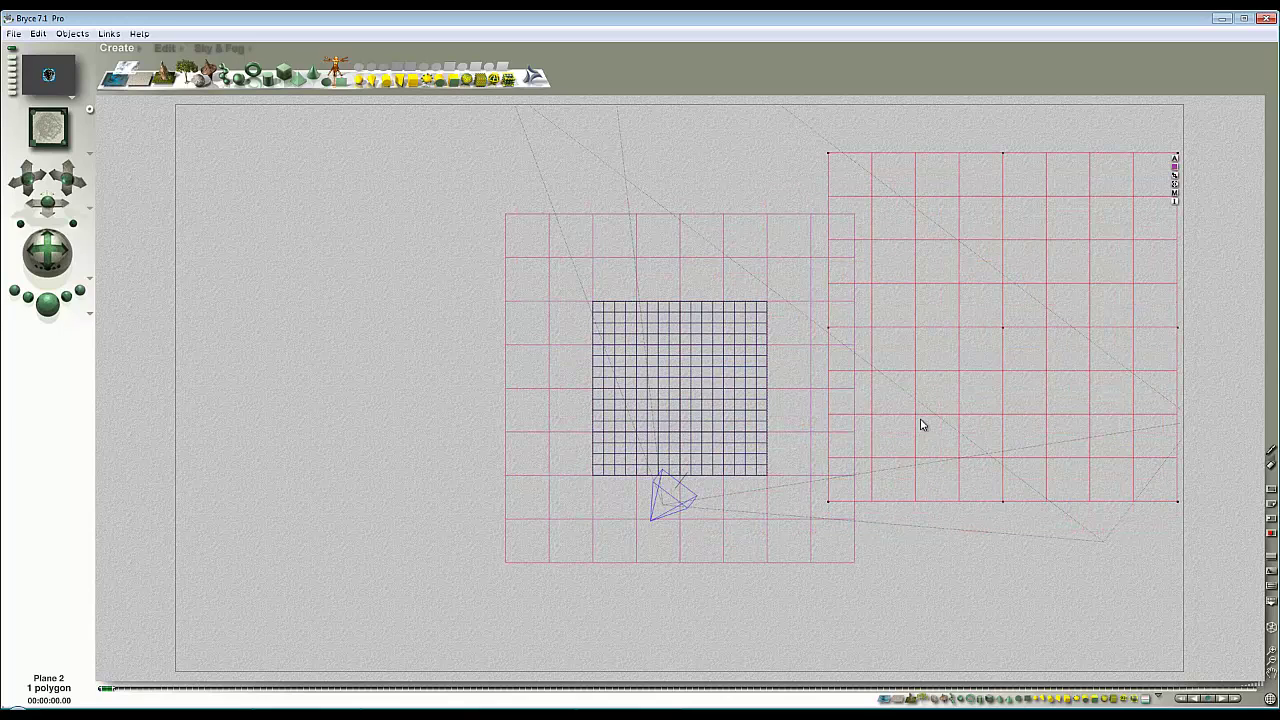
click(1174, 168)
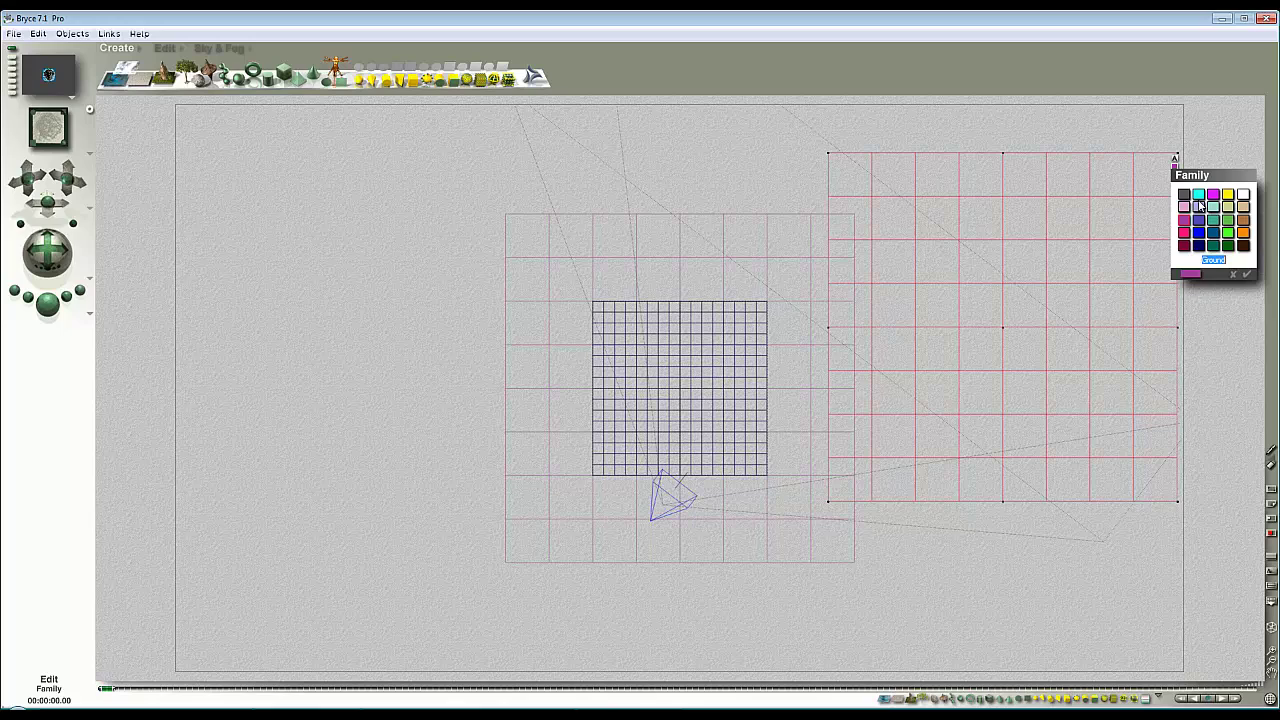
click(1246, 273)
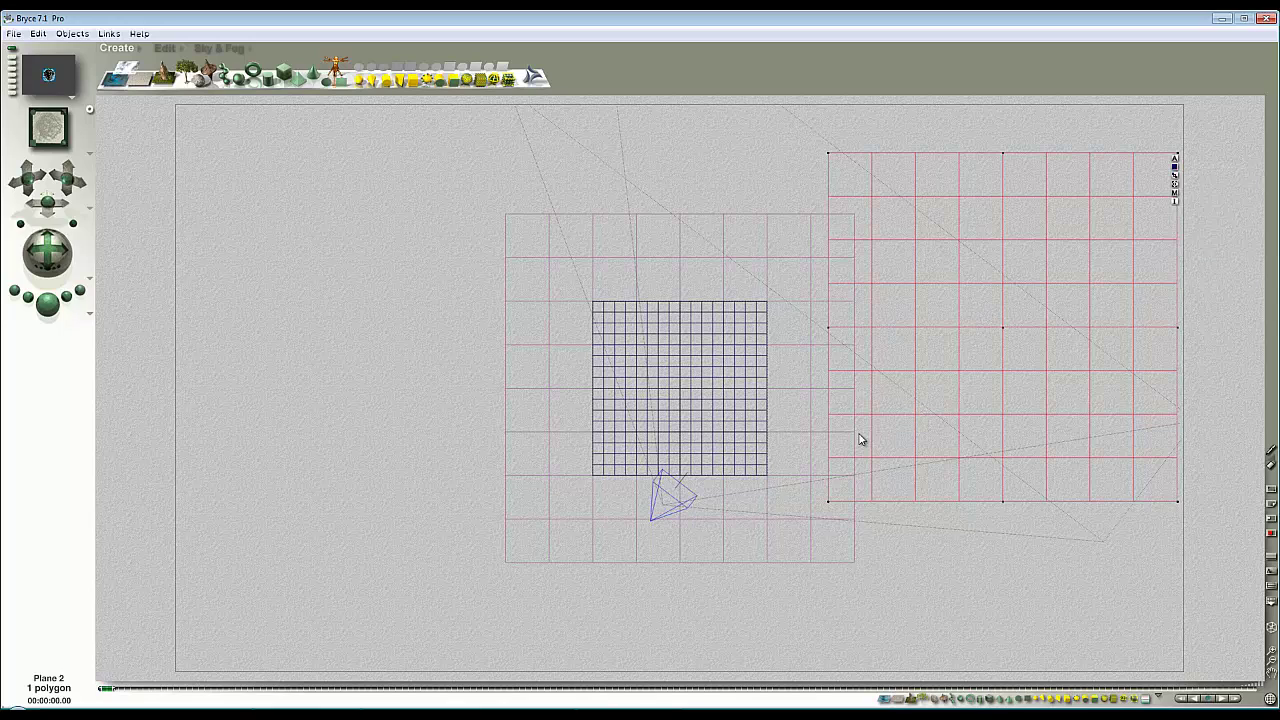
- Select Terrain 2 from the list of overlapping objects
ctrl+click(736, 418)
click(772, 471)
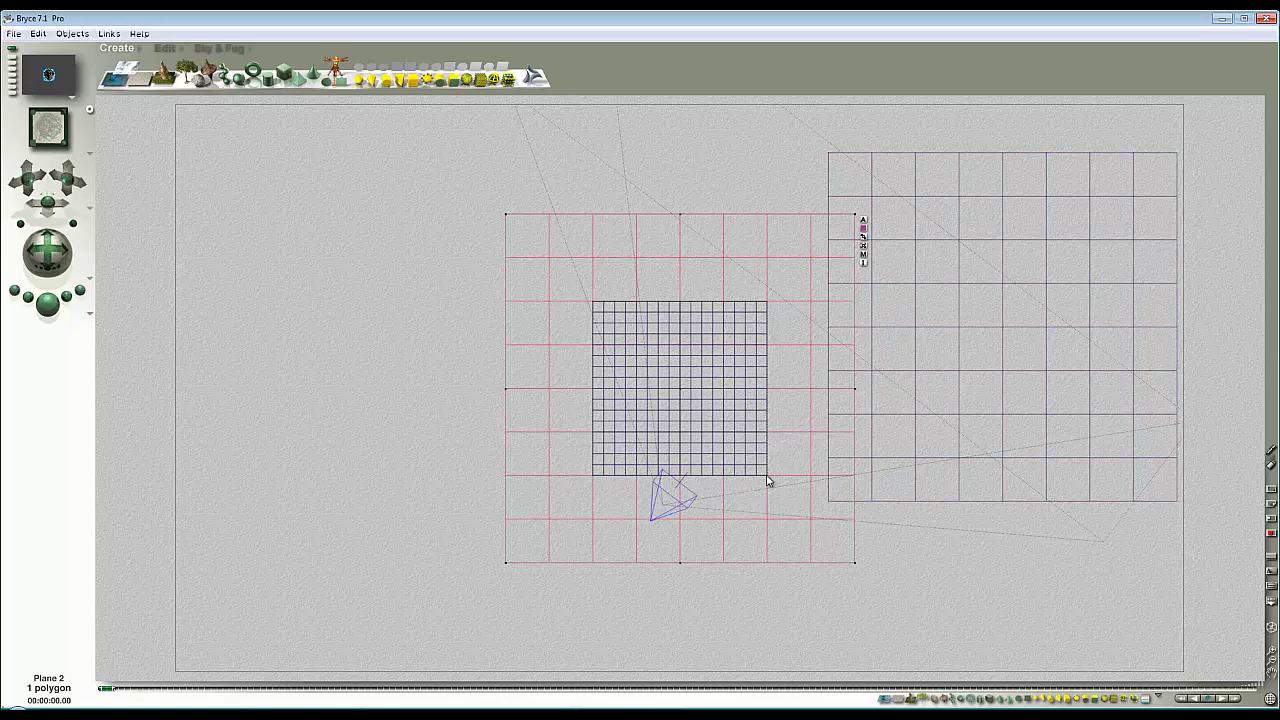
ctrl+click(746, 407)
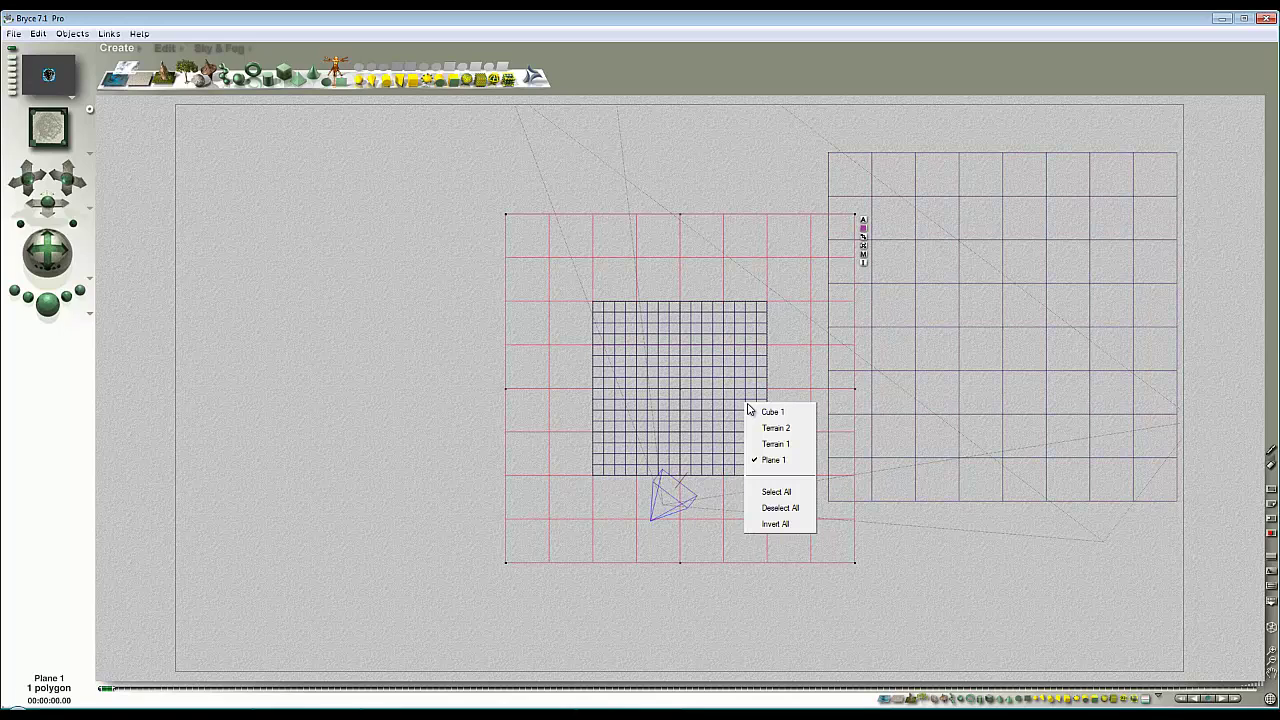
click(772, 429)
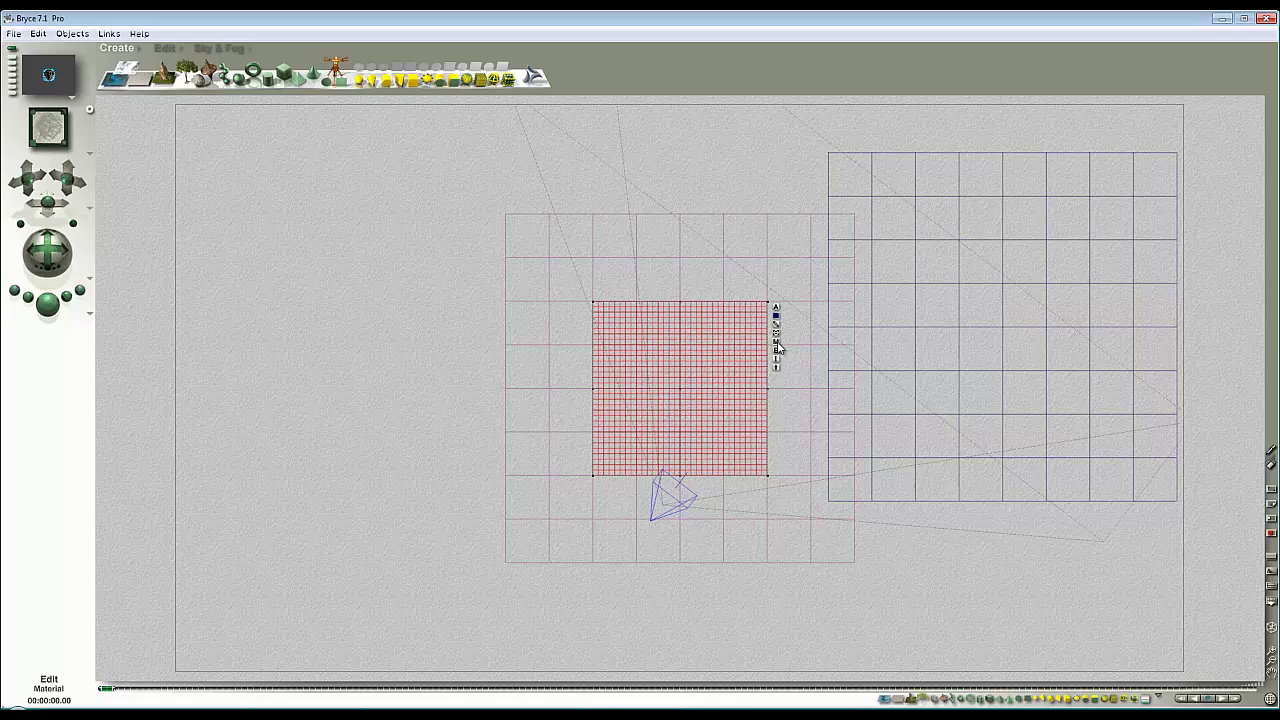
- Save Terrain 2's cyan Basic Slope material as a preset and apply it to Plane 2
click(777, 346)
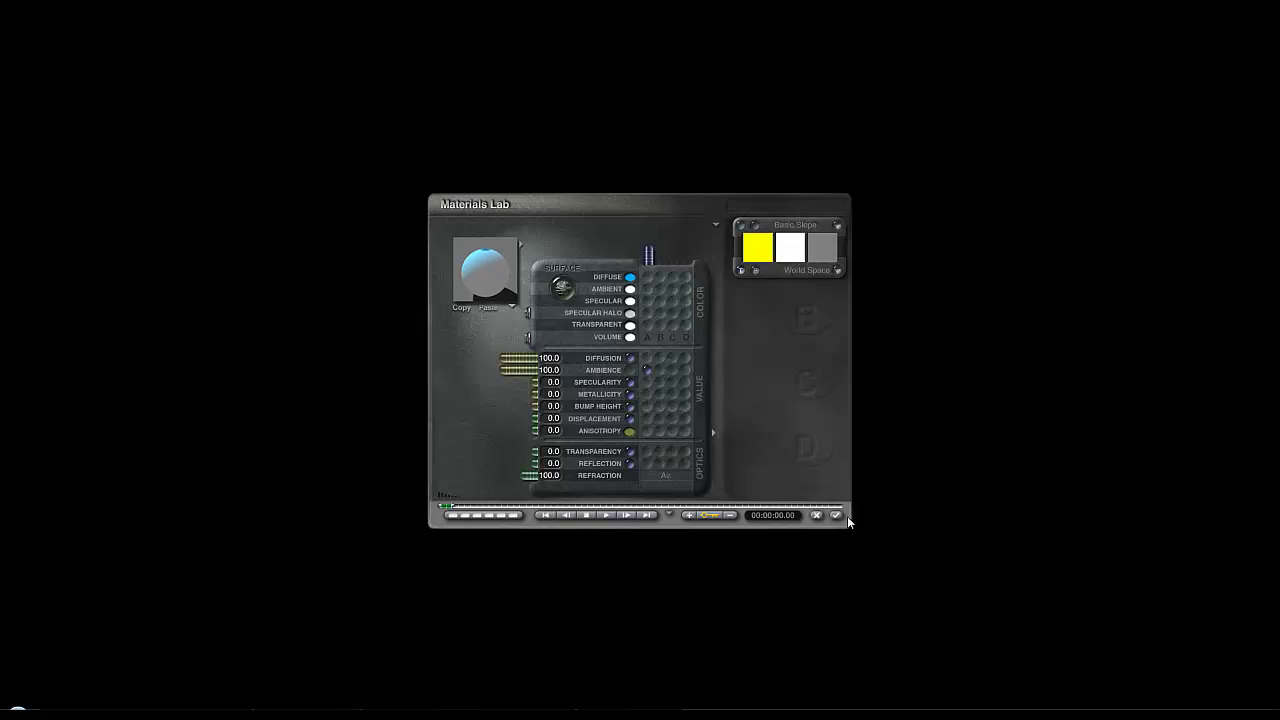
click(836, 516)
ctrl+click(997, 284)
click(1020, 288)
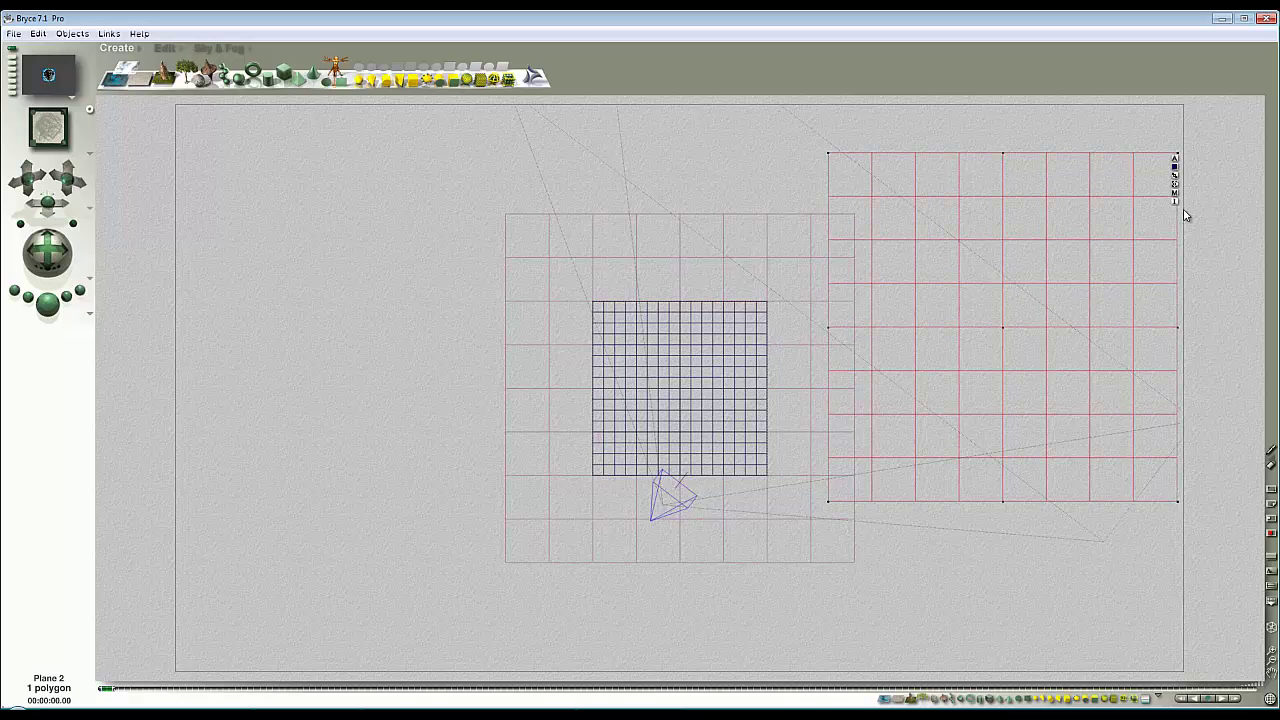
click(1182, 198)
click(520, 244)
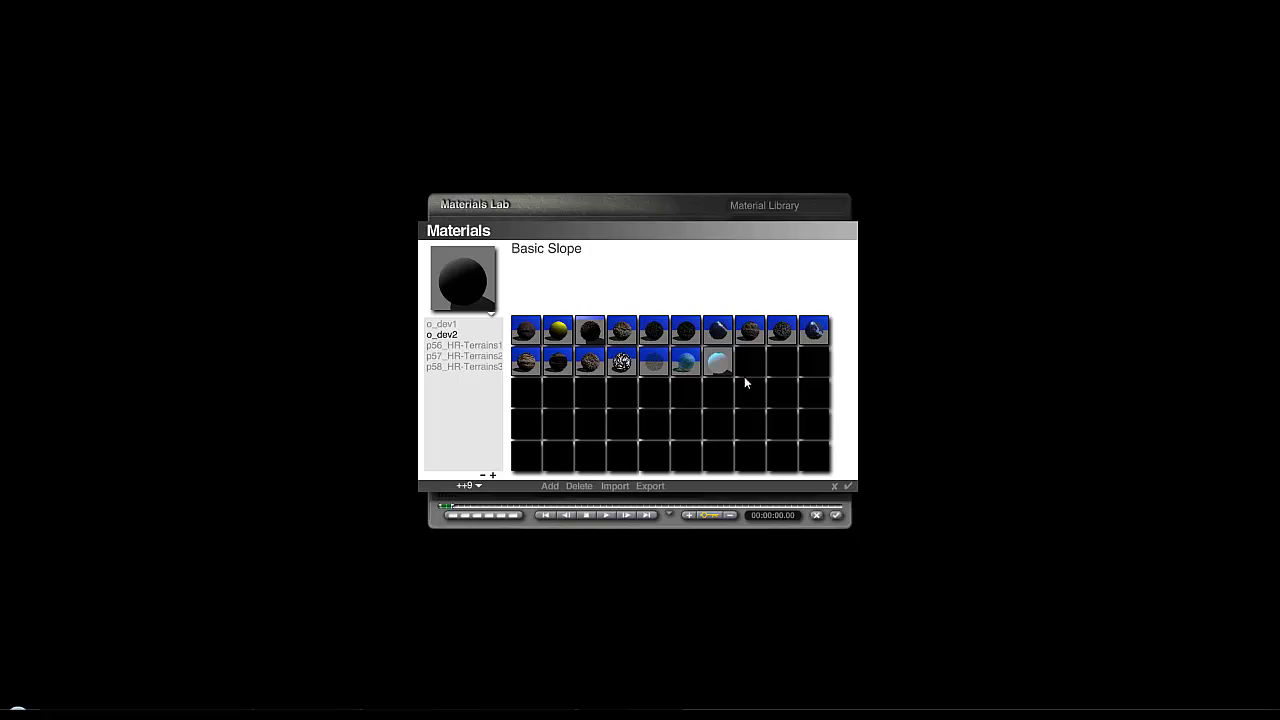
click(849, 485)
click(836, 516)
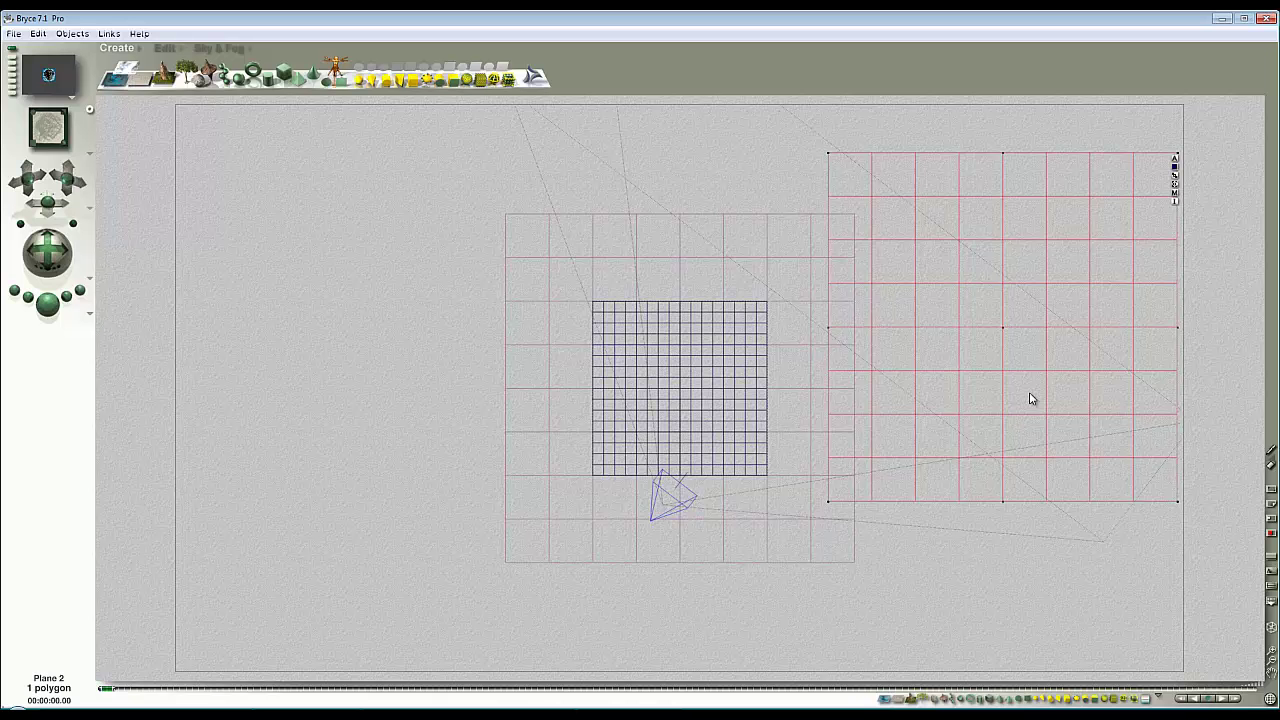
key(1)
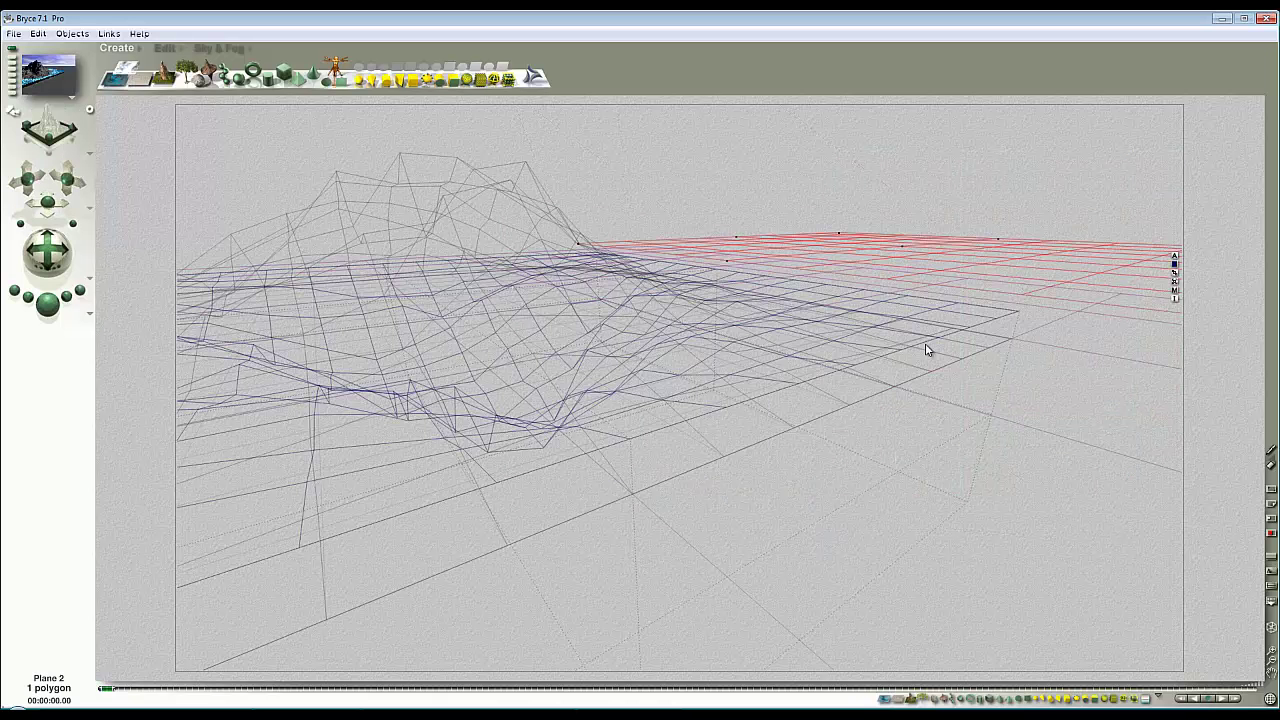
- Adjust Plane 2's height with Reposition Y in the zoomed front view, then render a camera preview
key(5)
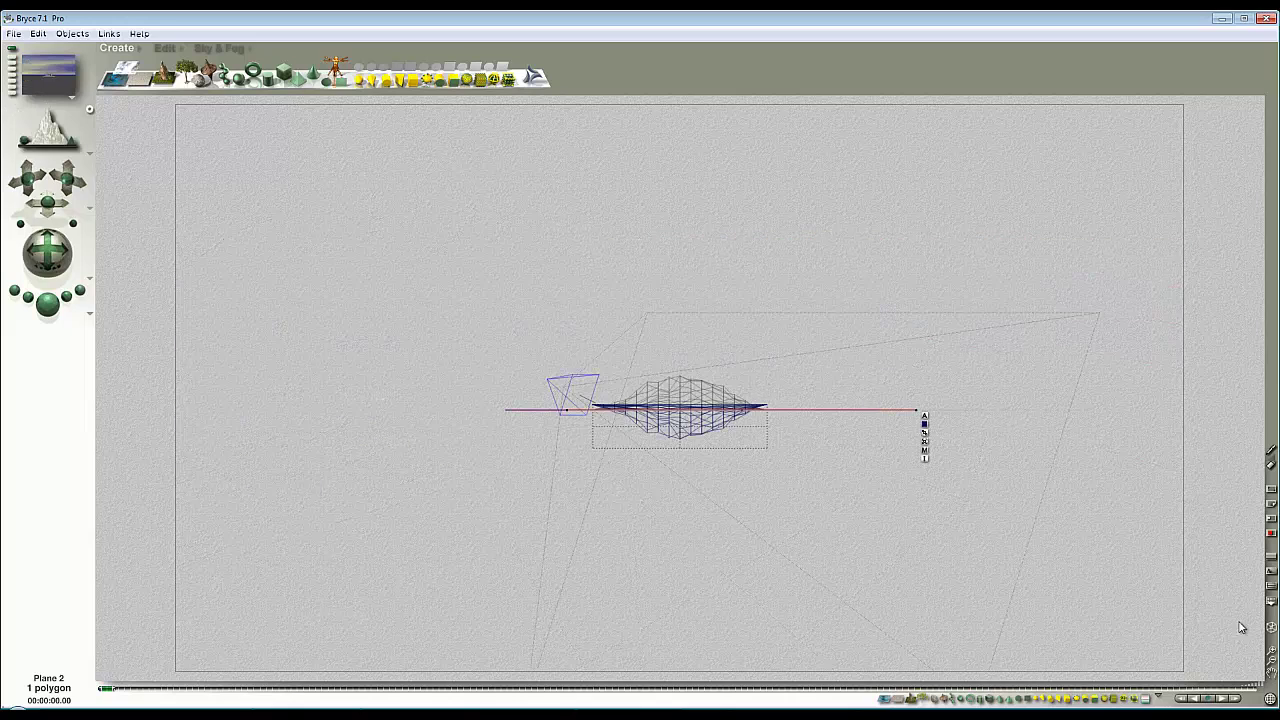
click(1272, 652)
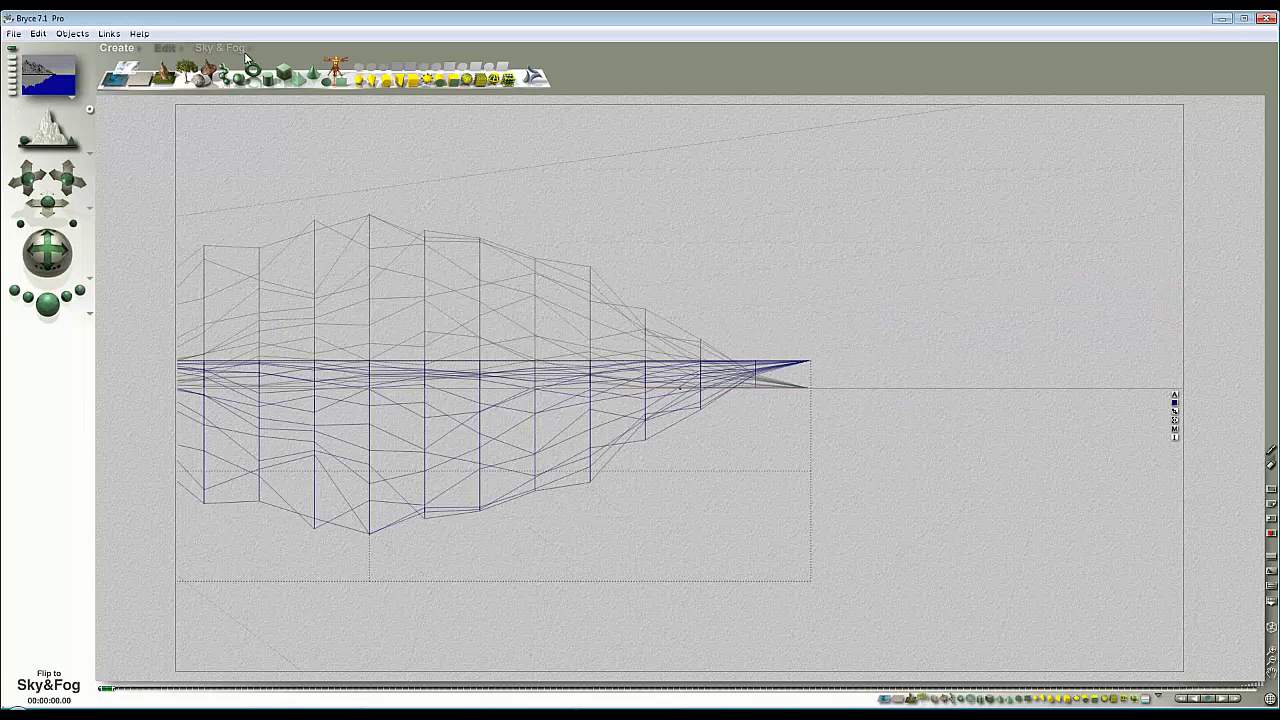
click(163, 48)
drag(256, 64, 257, 63)
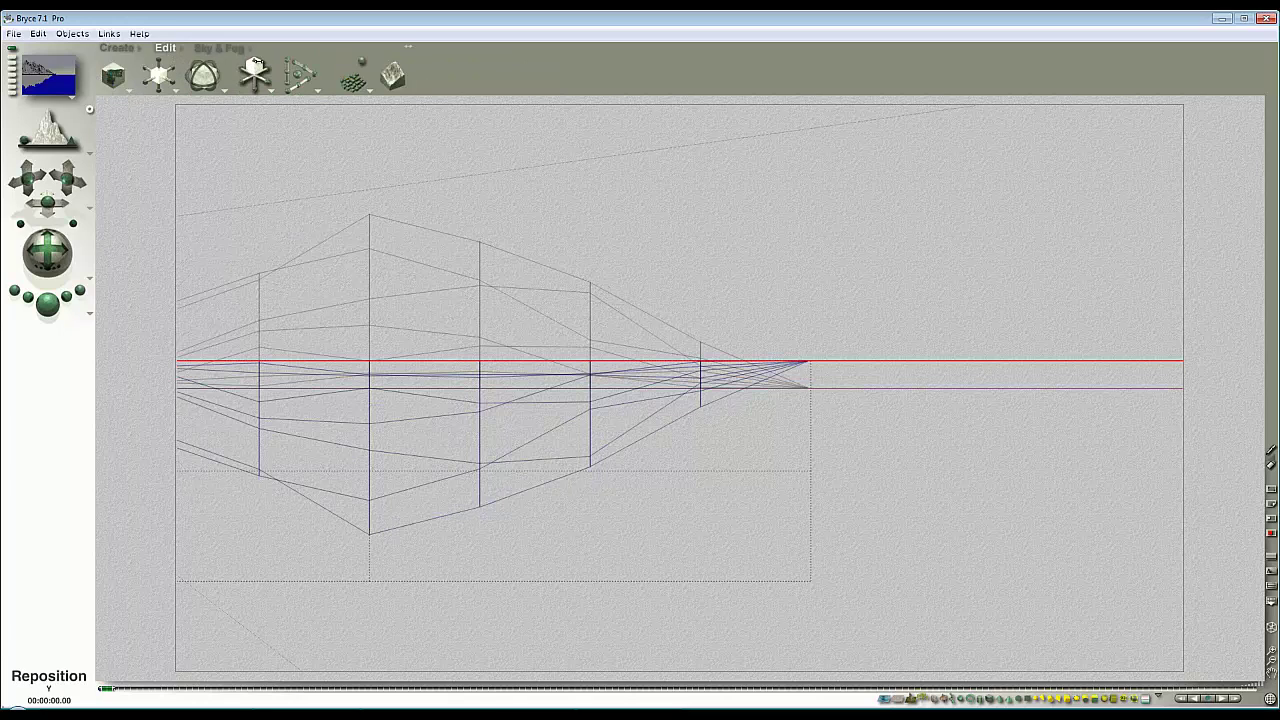
key(1)
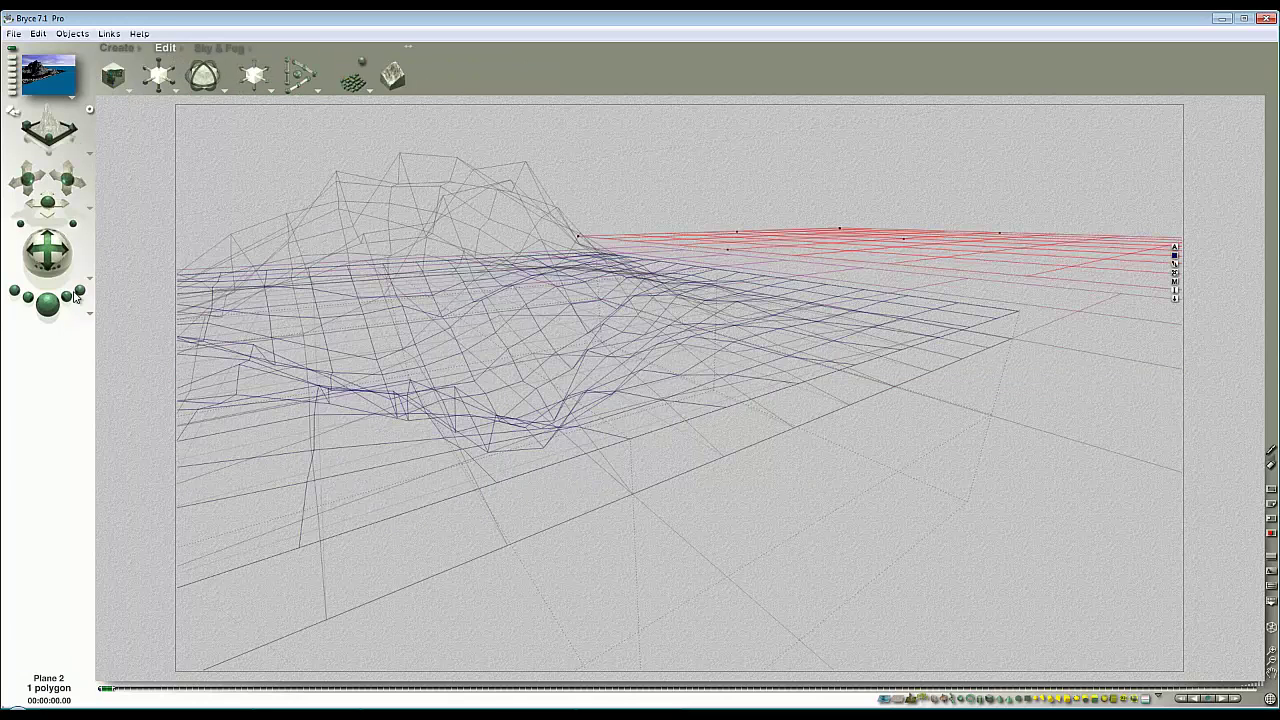
click(57, 310)
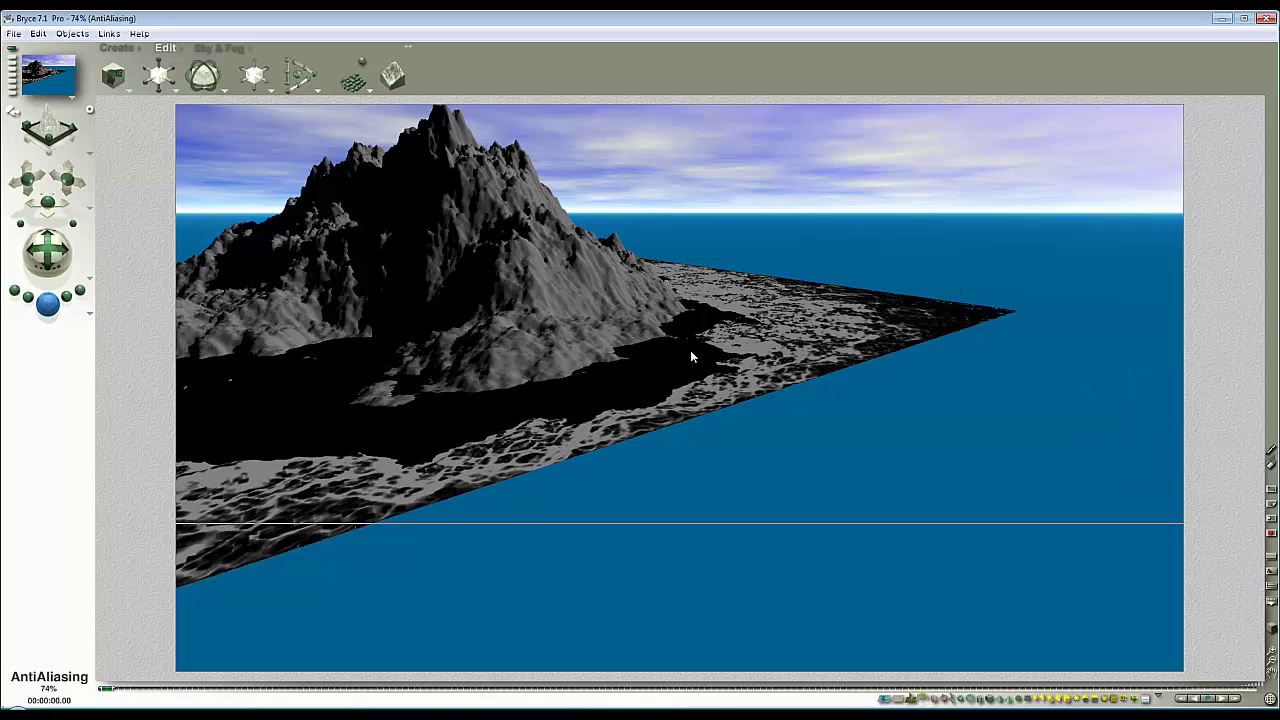
- Stop the render and make Plane 2 a Positive boolean in its attributes
click(811, 362)
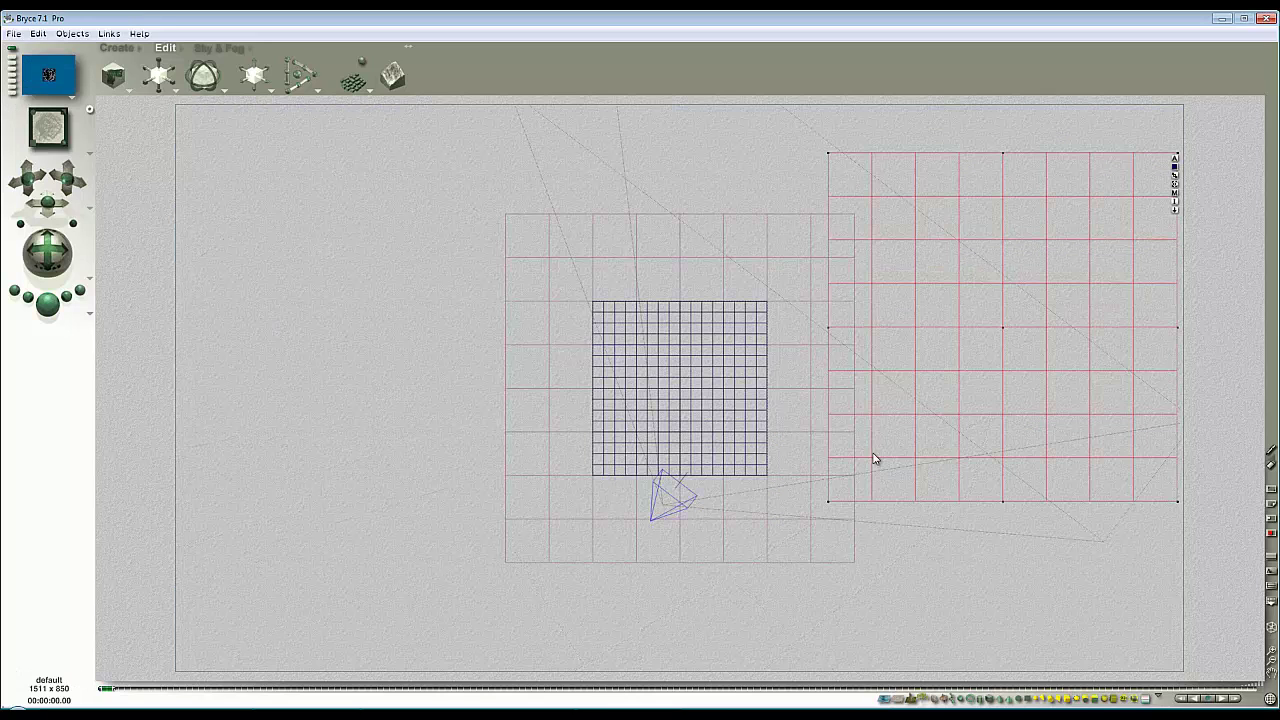
click(1176, 160)
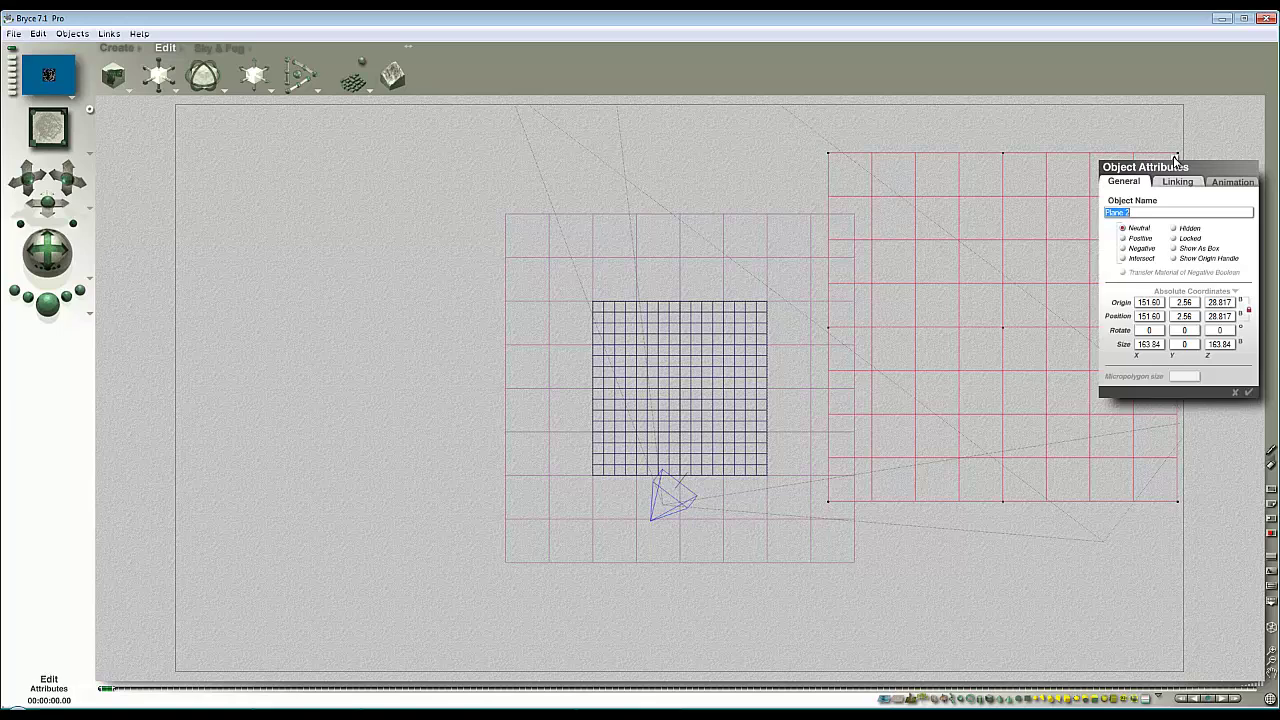
click(1124, 238)
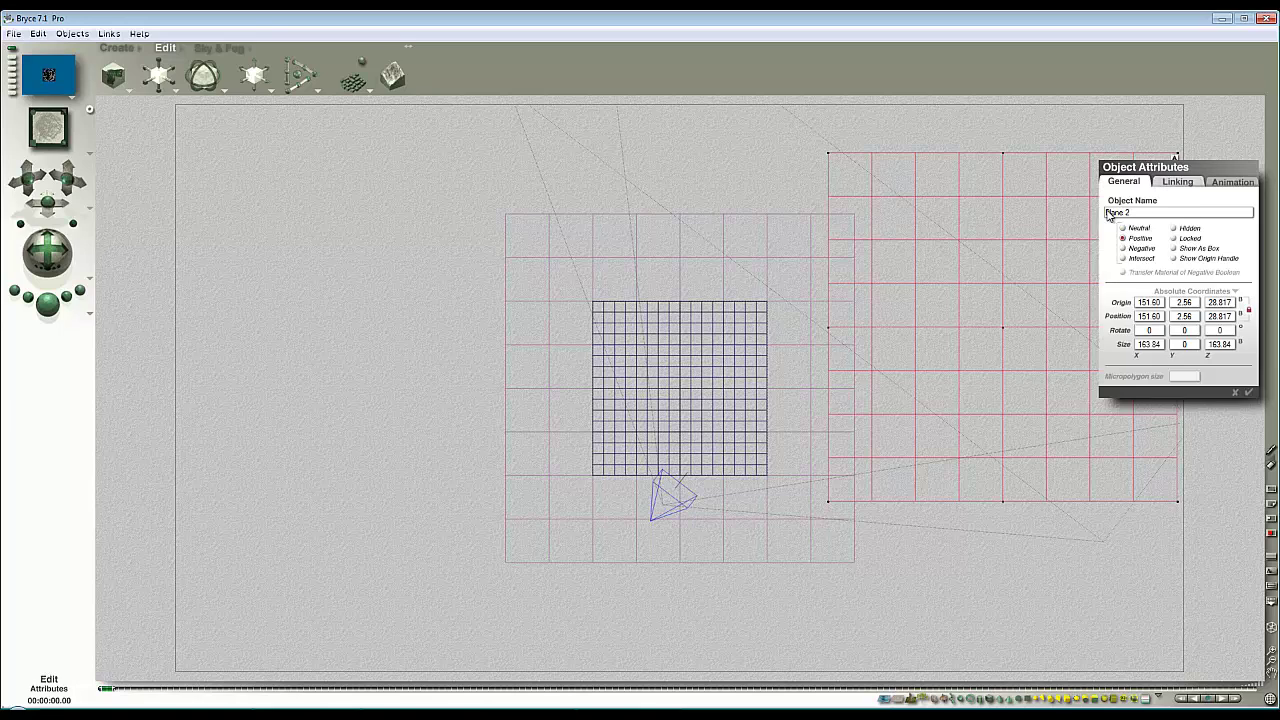
click(1248, 392)
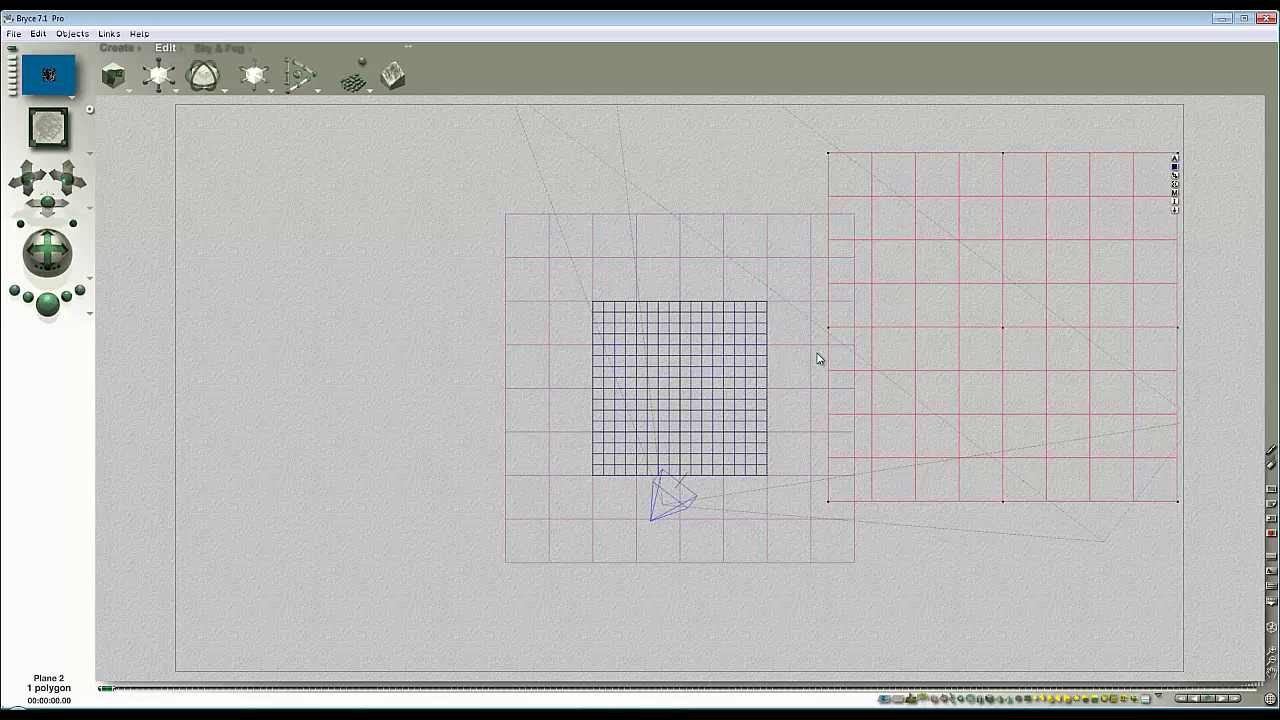
- Add Cube 1 to the selection and group it with Plane 2 as Group 1
right_click(745, 360)
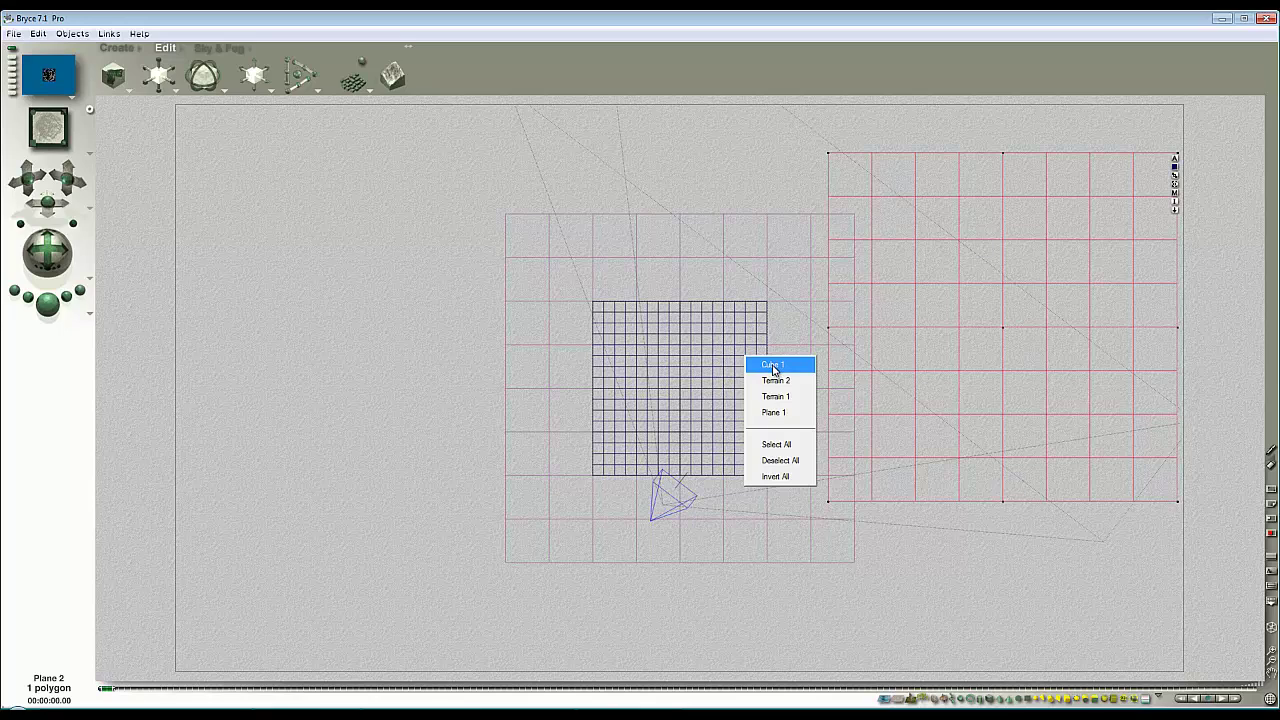
click(773, 365)
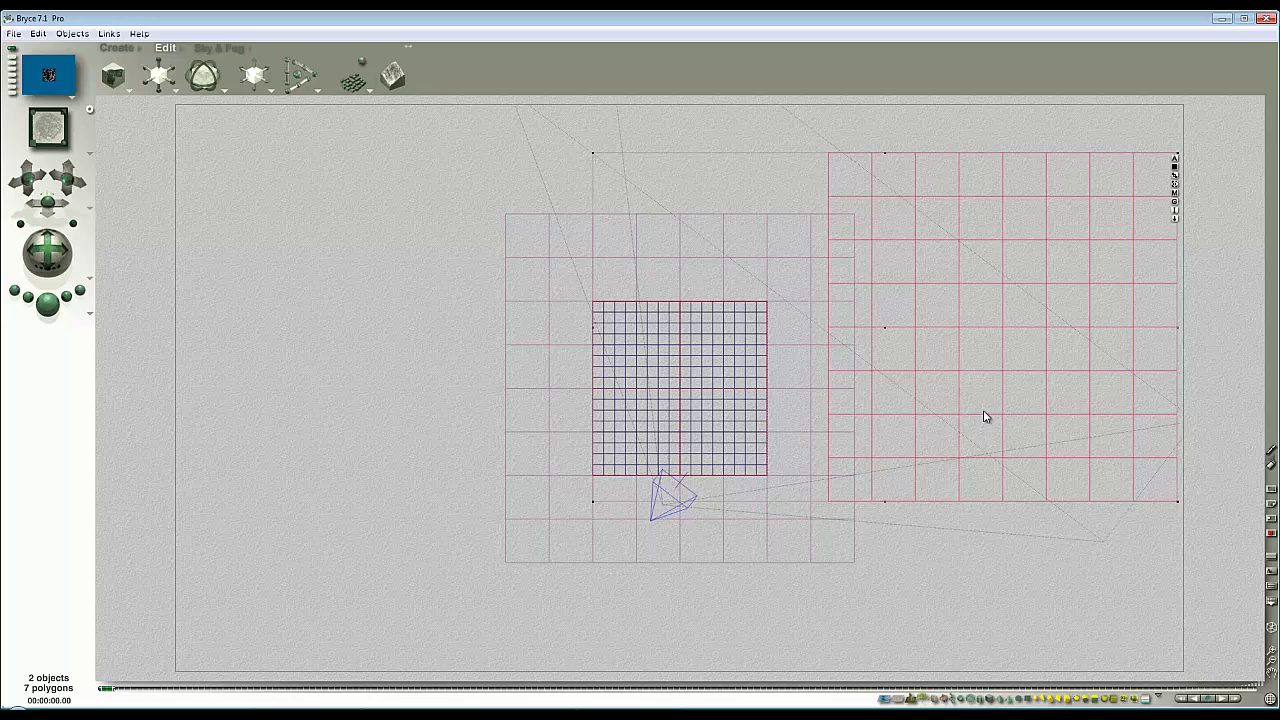
click(1175, 201)
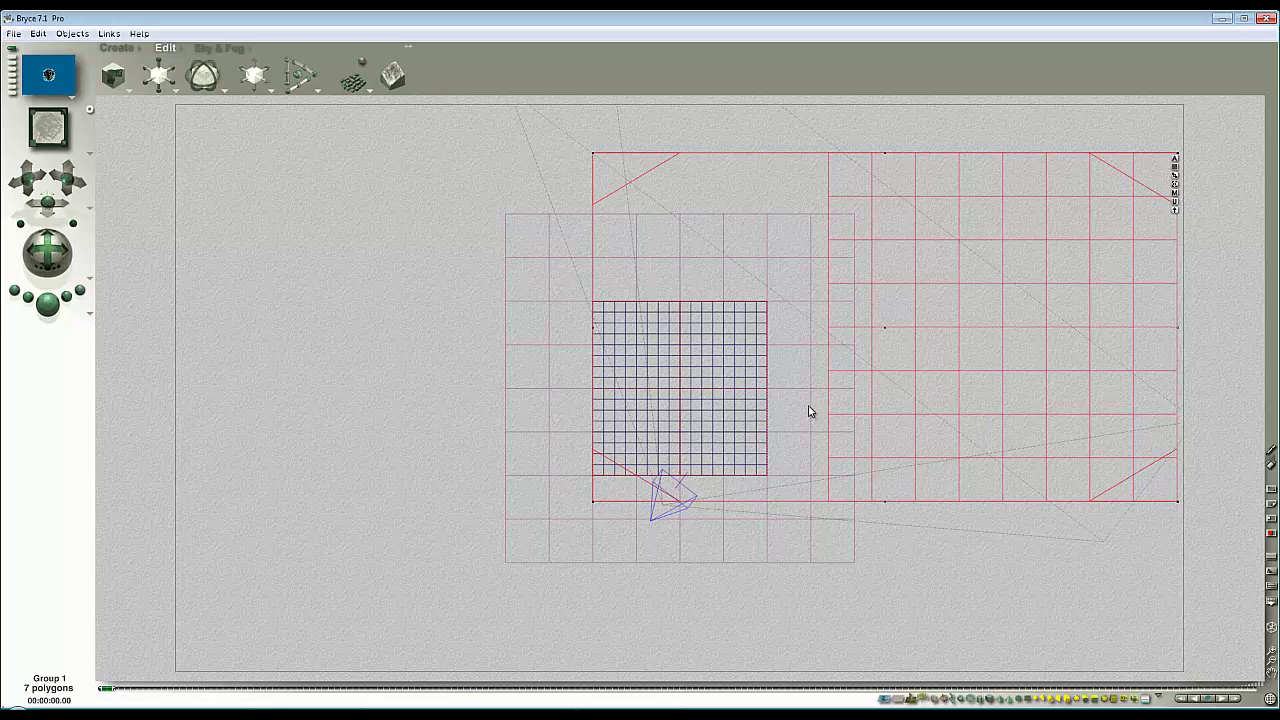
- Render the camera view at 1511 x 850 to see the cyan surf meeting the blue water
key(1)
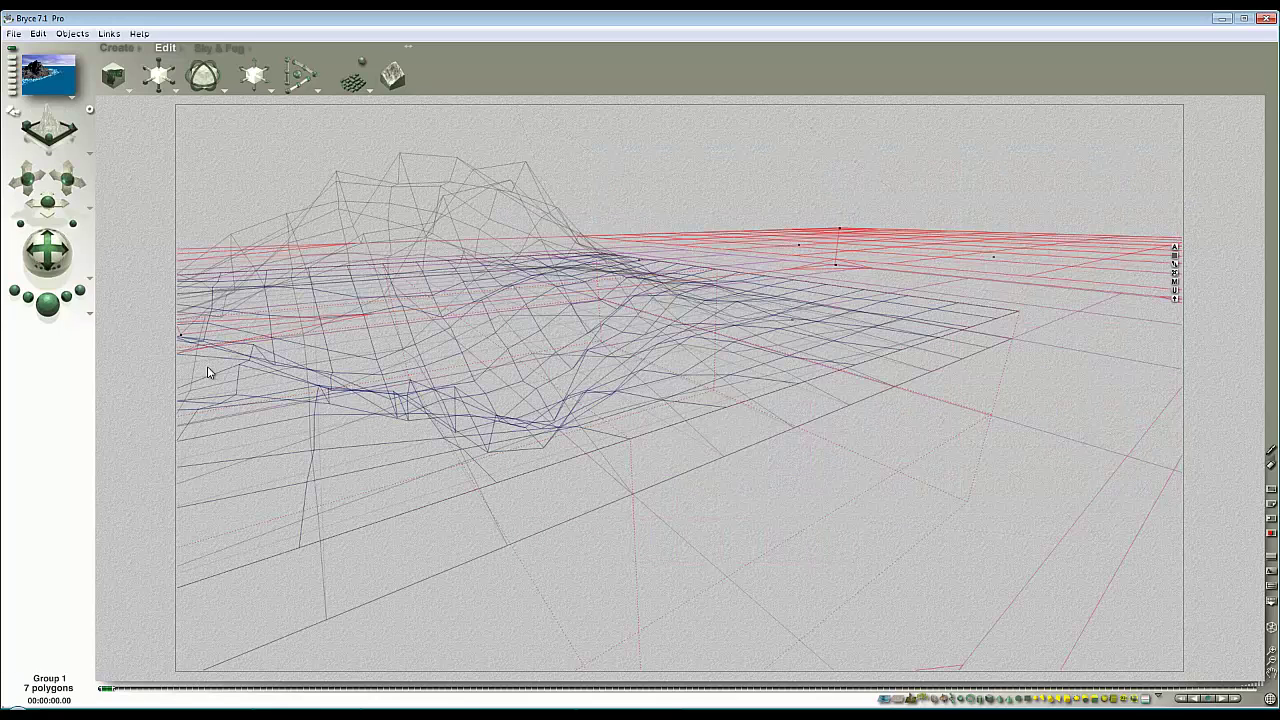
key(ctrl+r)
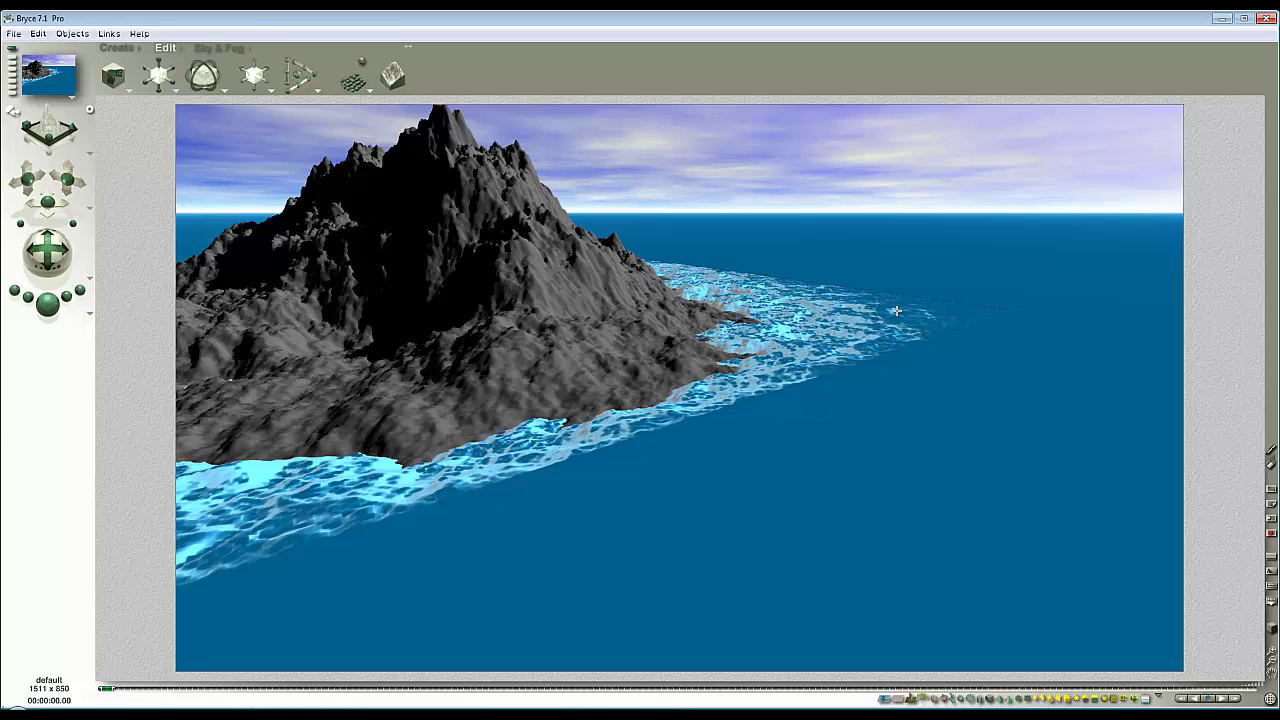
- Select Plane 2 alone from the object list and inspect its attributes
key(5)
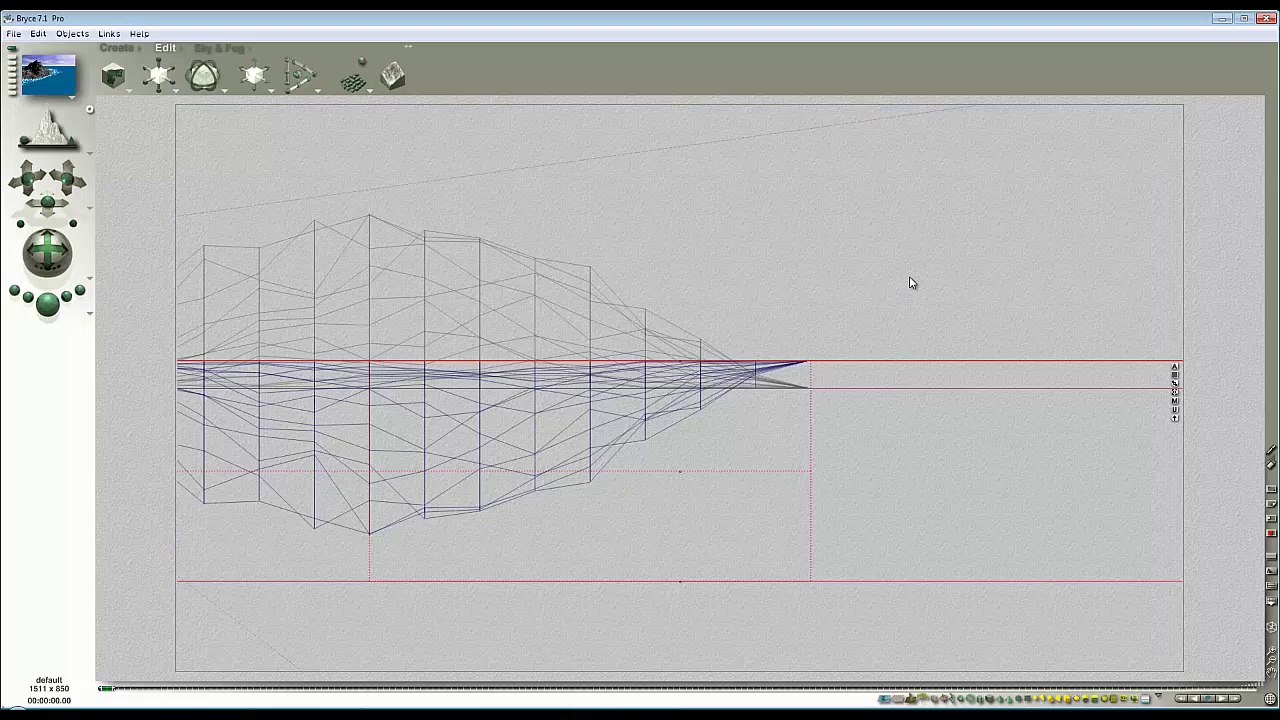
key(3)
right_click(944, 340)
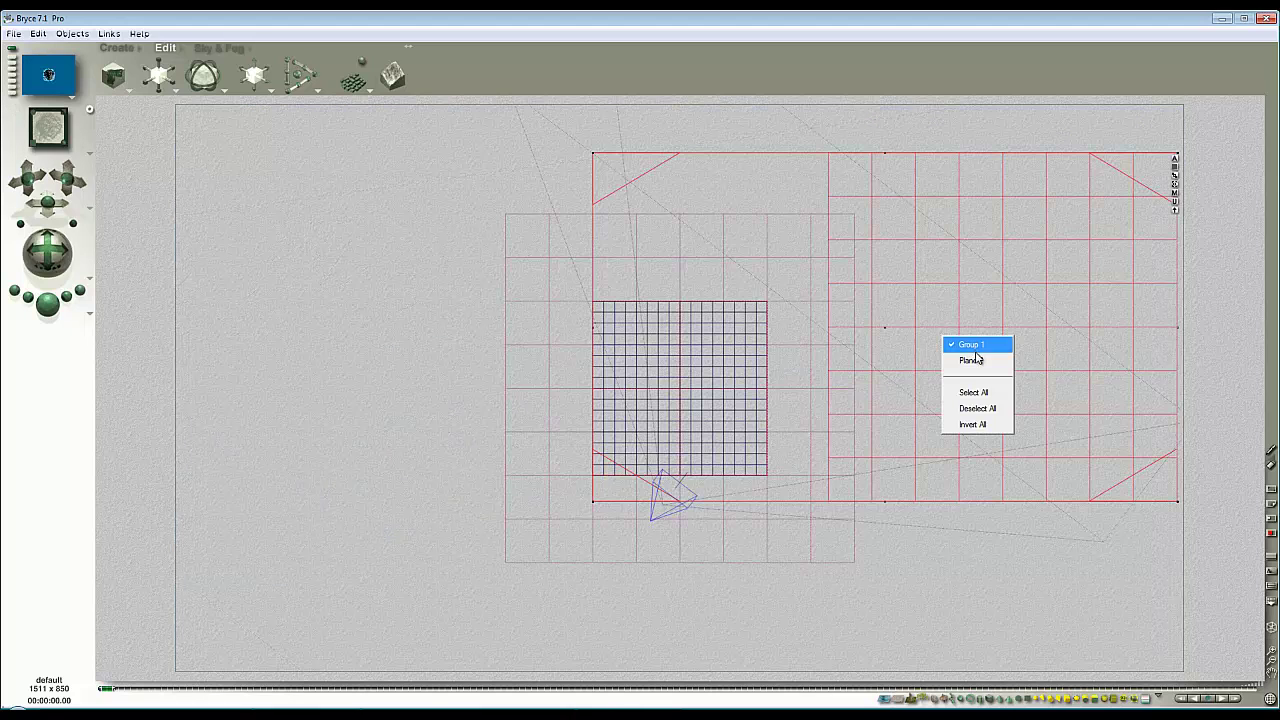
click(971, 360)
key(2)
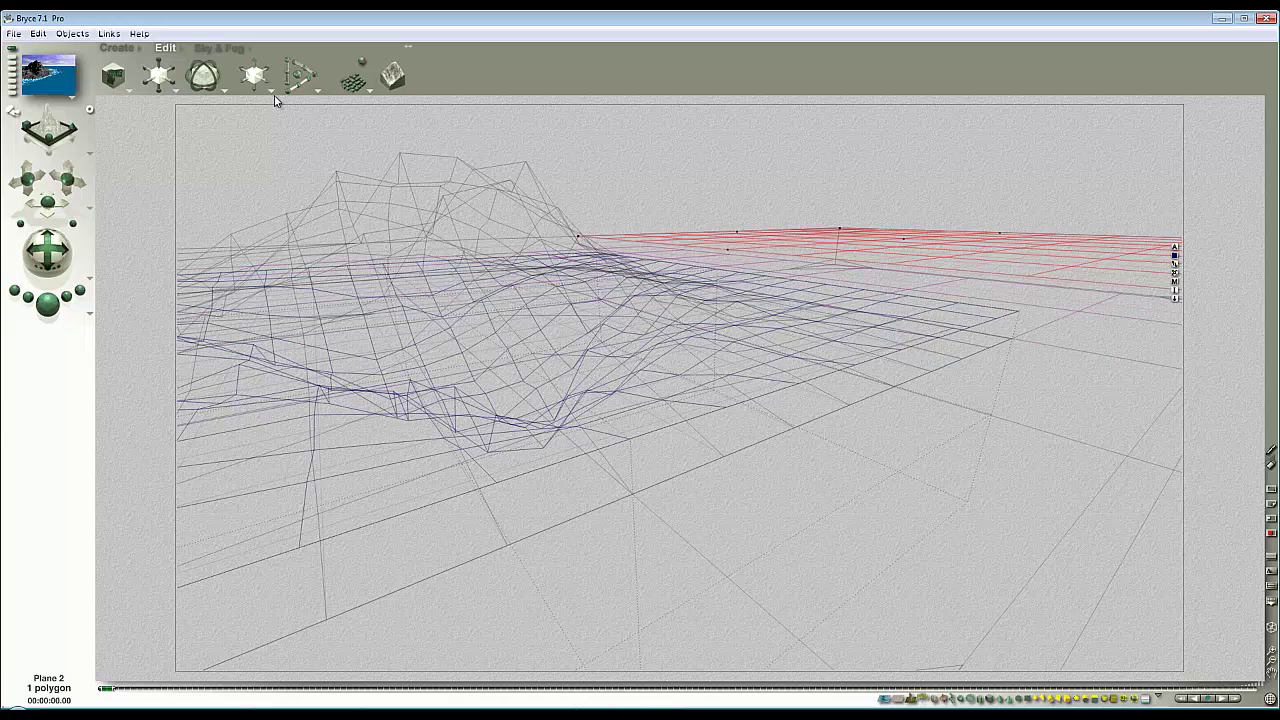
click(1175, 246)
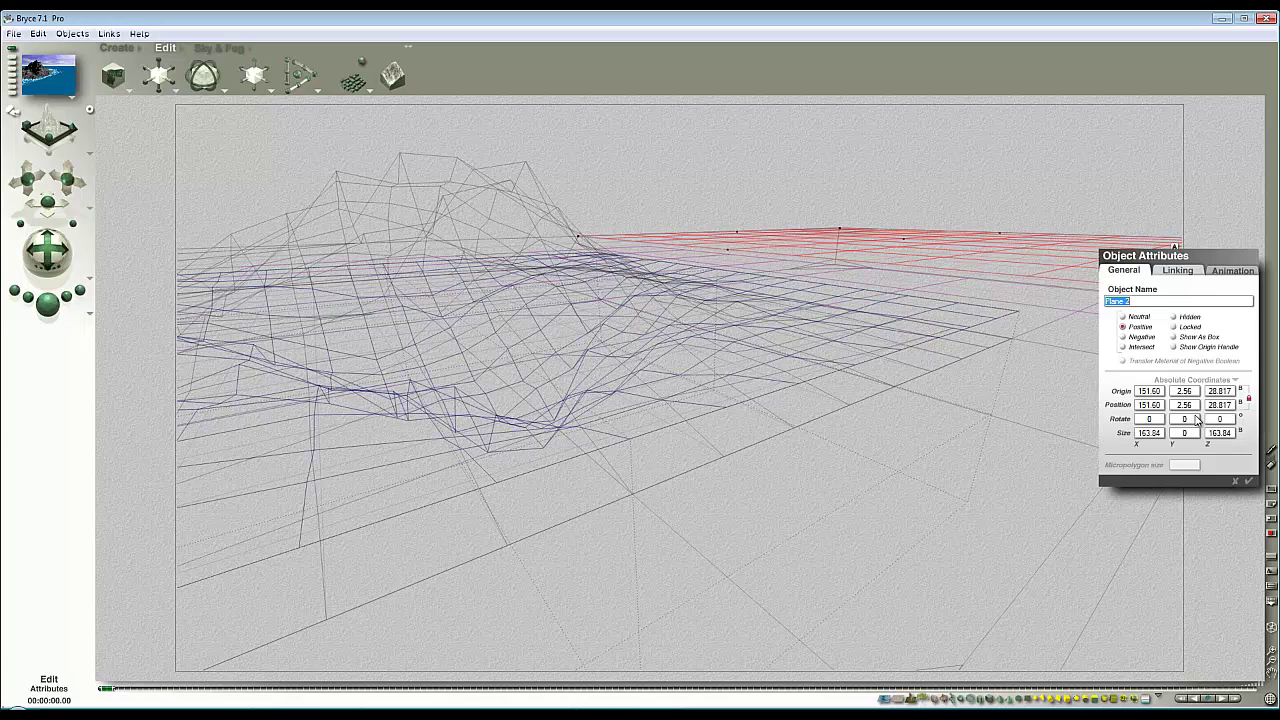
click(1206, 432)
key(Return)
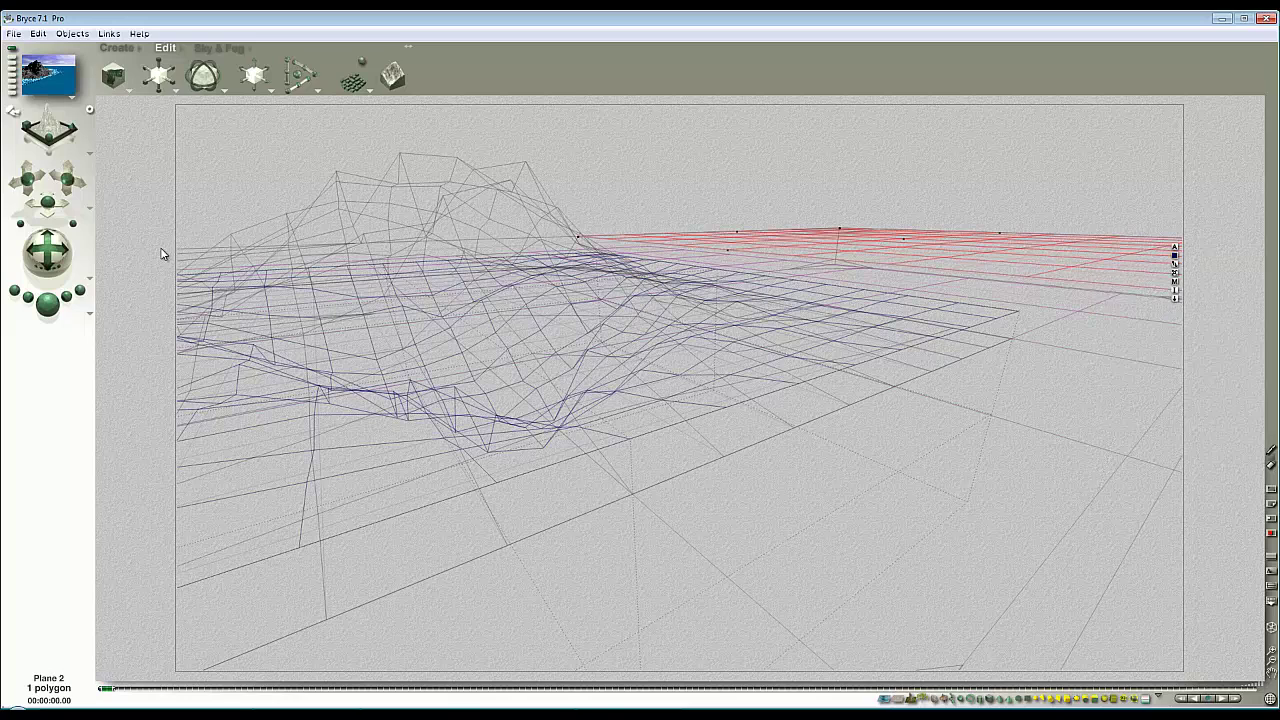
- Nudge Plane 2 down and confirm its Position Y reads 2.50 in Object Attributes
click(76, 315)
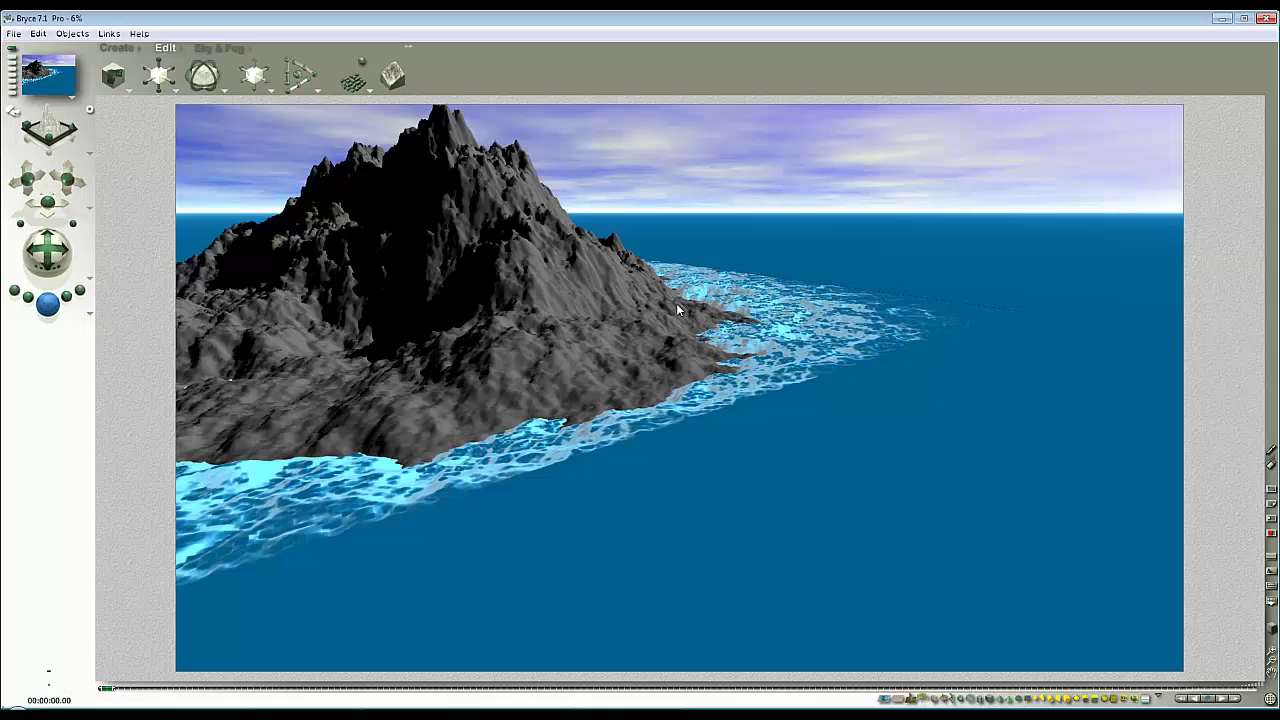
click(994, 310)
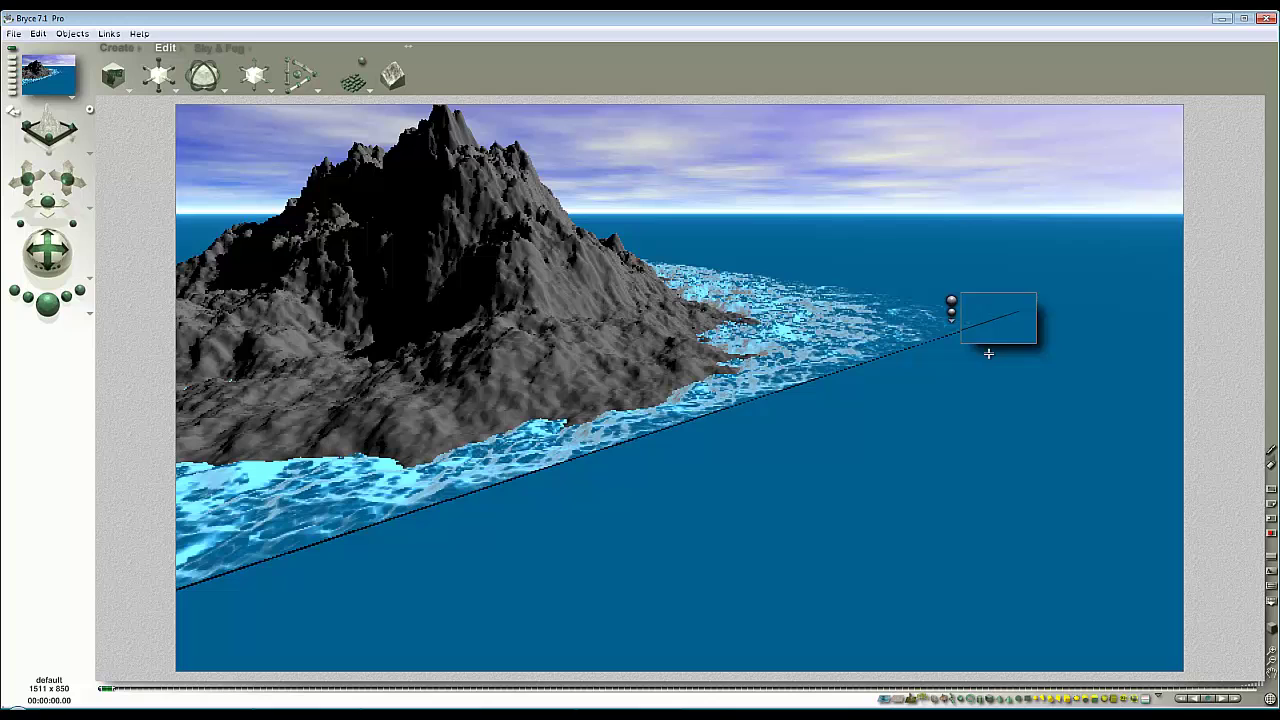
click(908, 372)
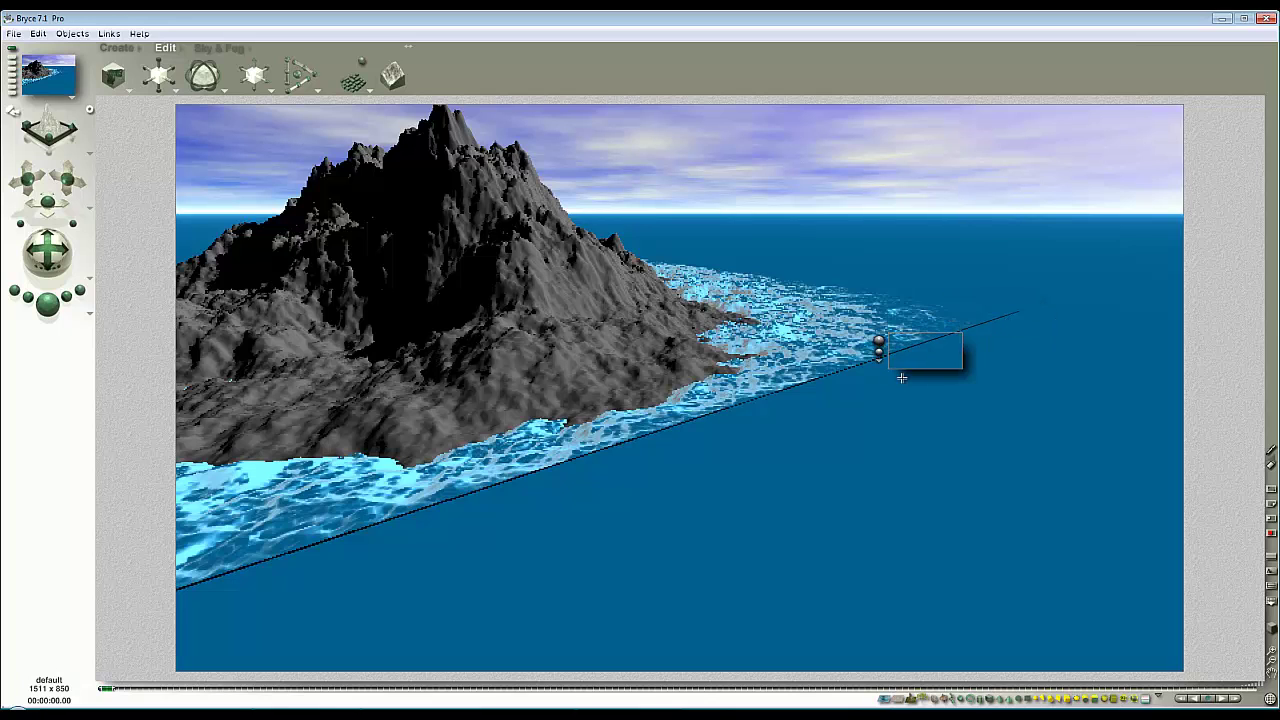
key(4)
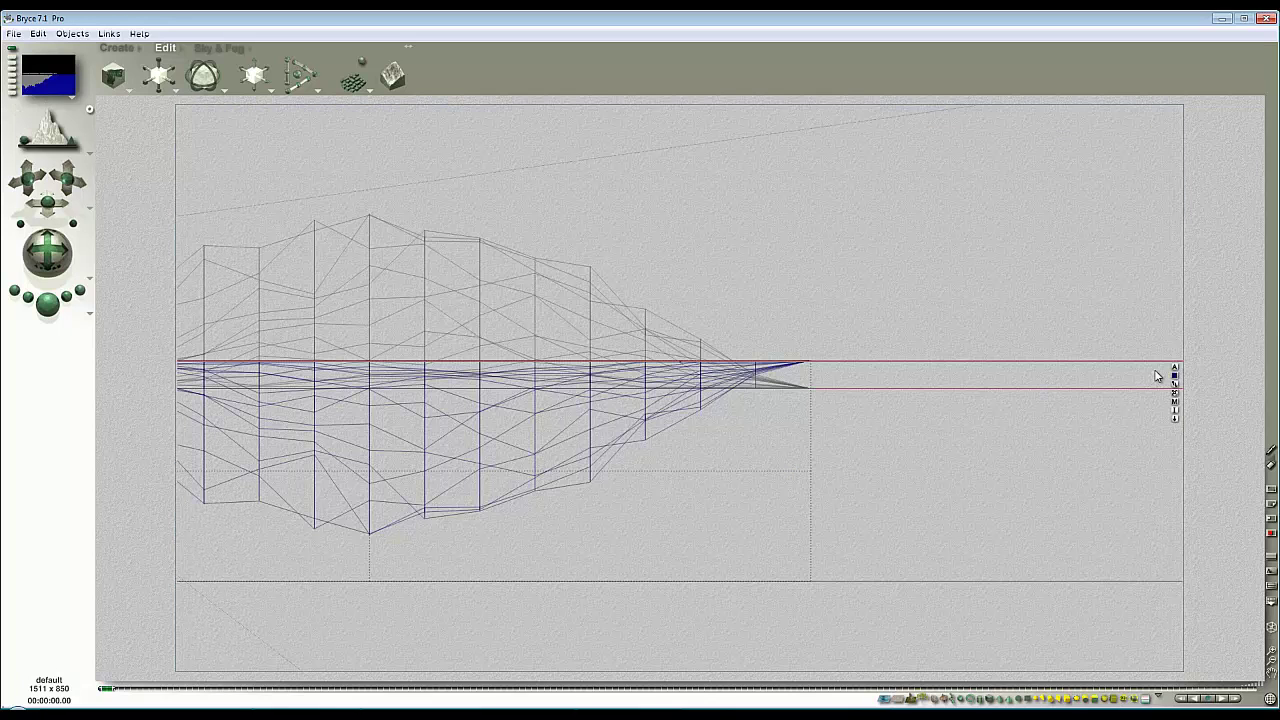
click(1175, 370)
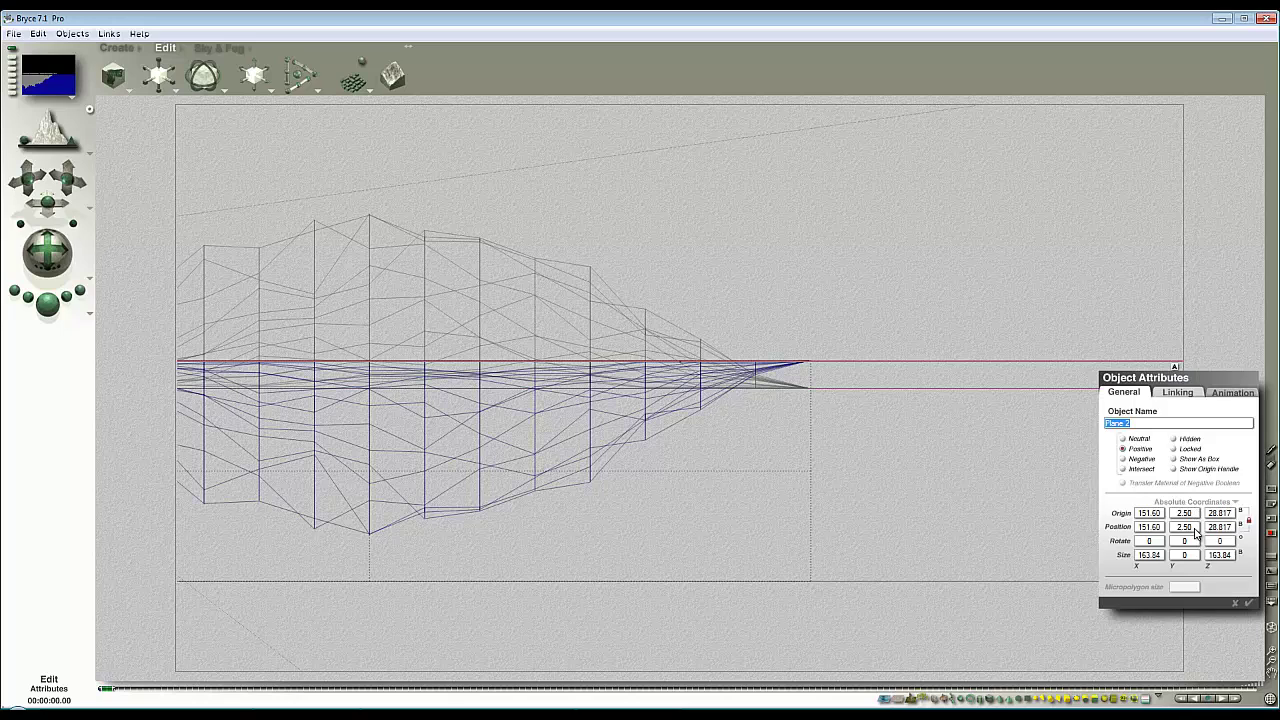
key(Return)
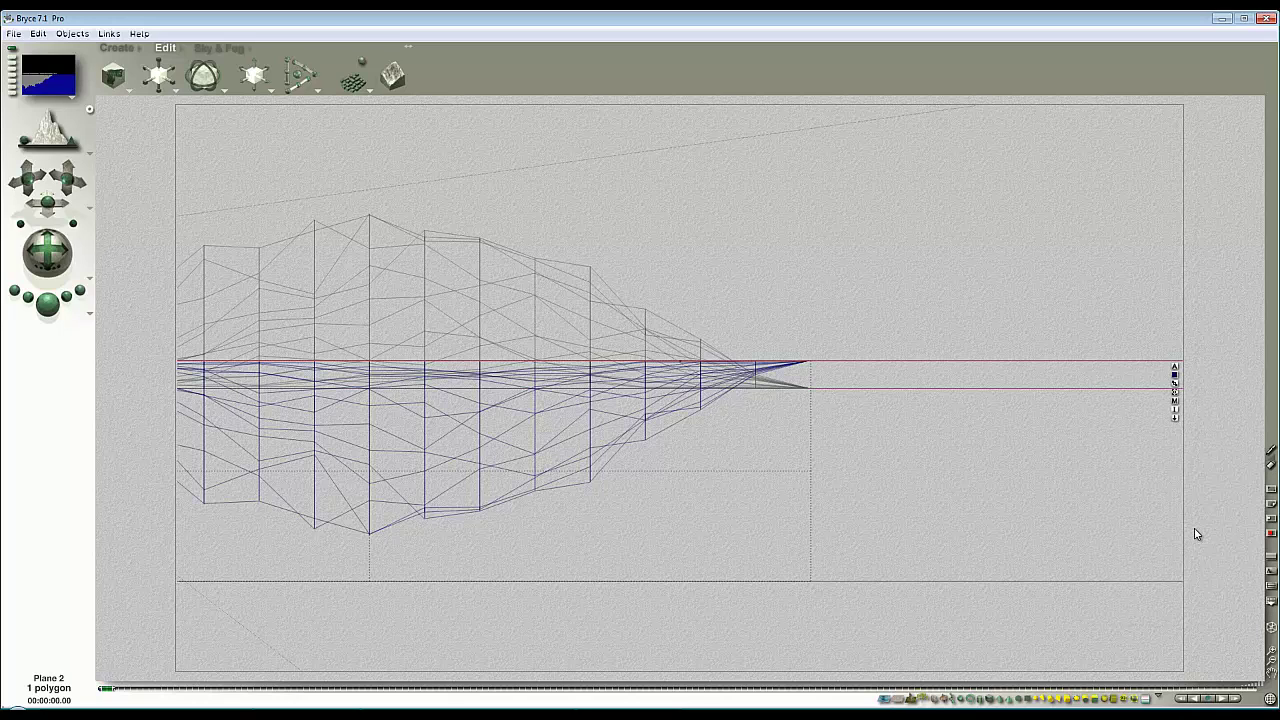
- Re-render the camera view to check the surf against the water lowered to Y 2.50
key(1)
click(47, 304)
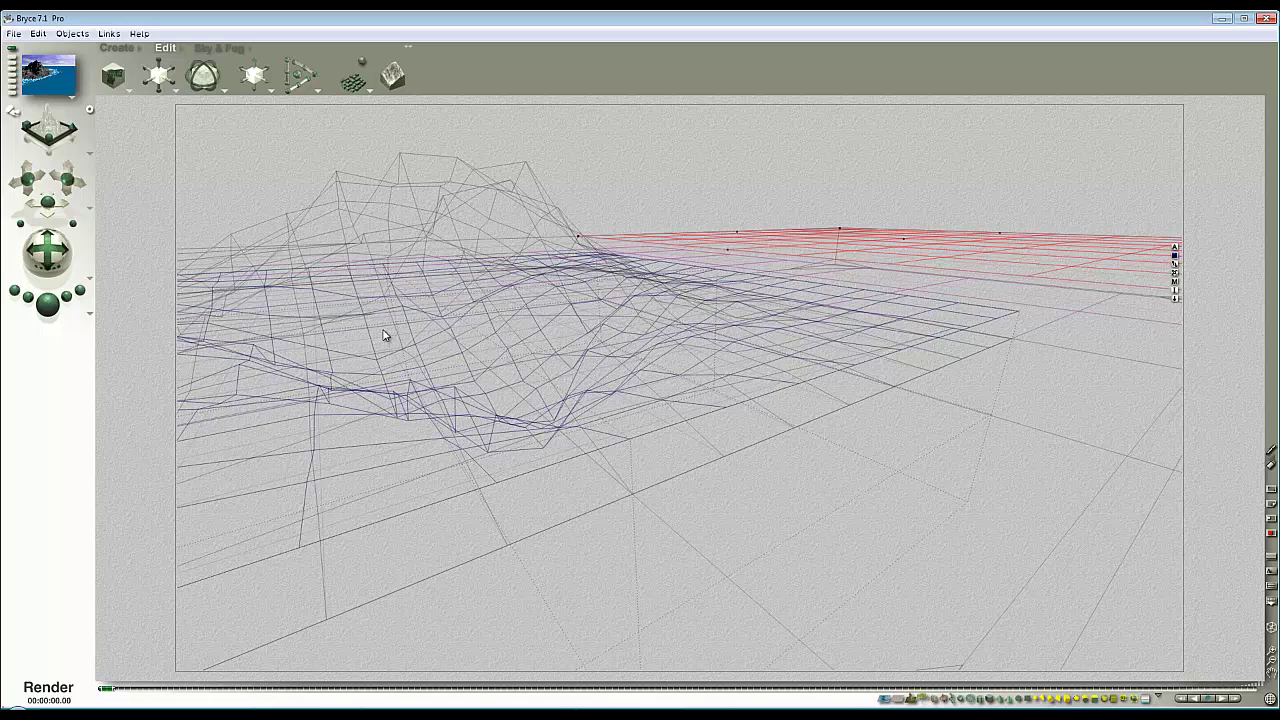